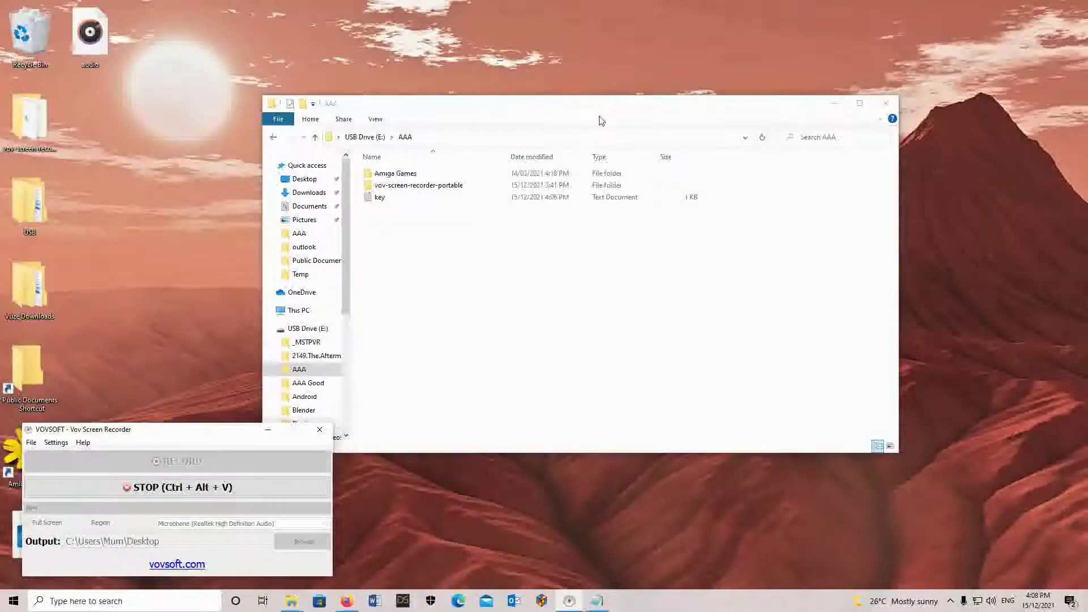
Move the AAA folder window left and look inside the Amiga Games folder
left_click(531, 100)
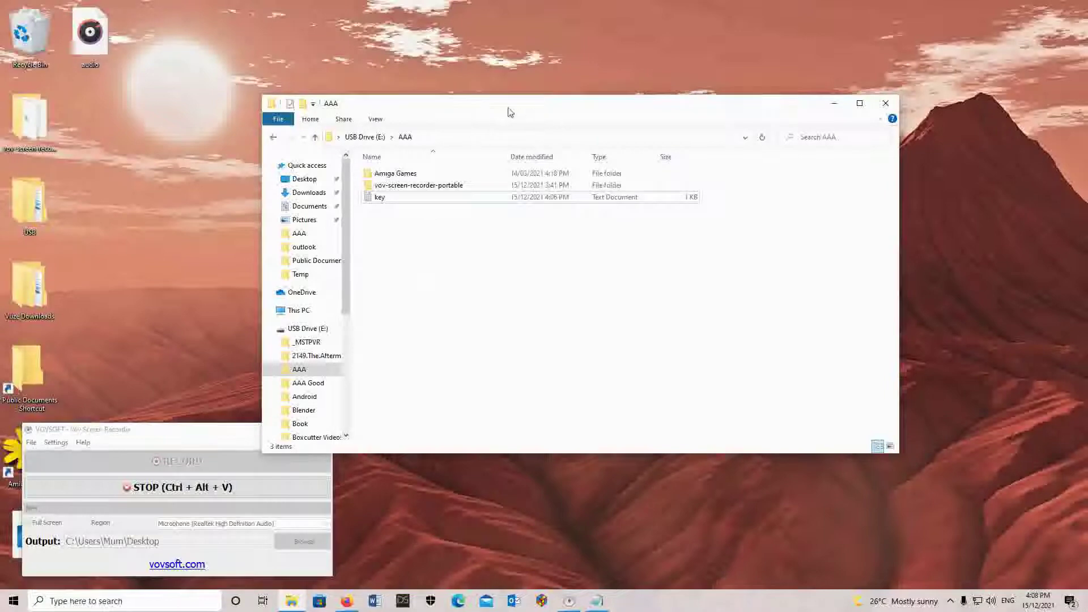
left_click_drag(580, 119, 384, 162)
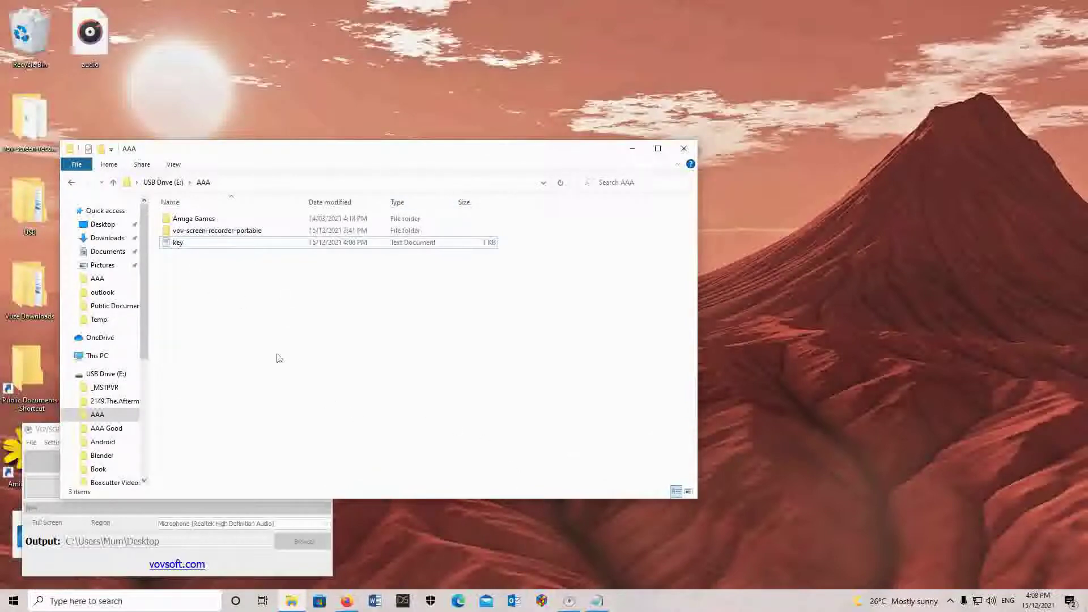
double_click(195, 219)
scroll(340, 291, "down", 3)
scroll(340, 290, "up", 3)
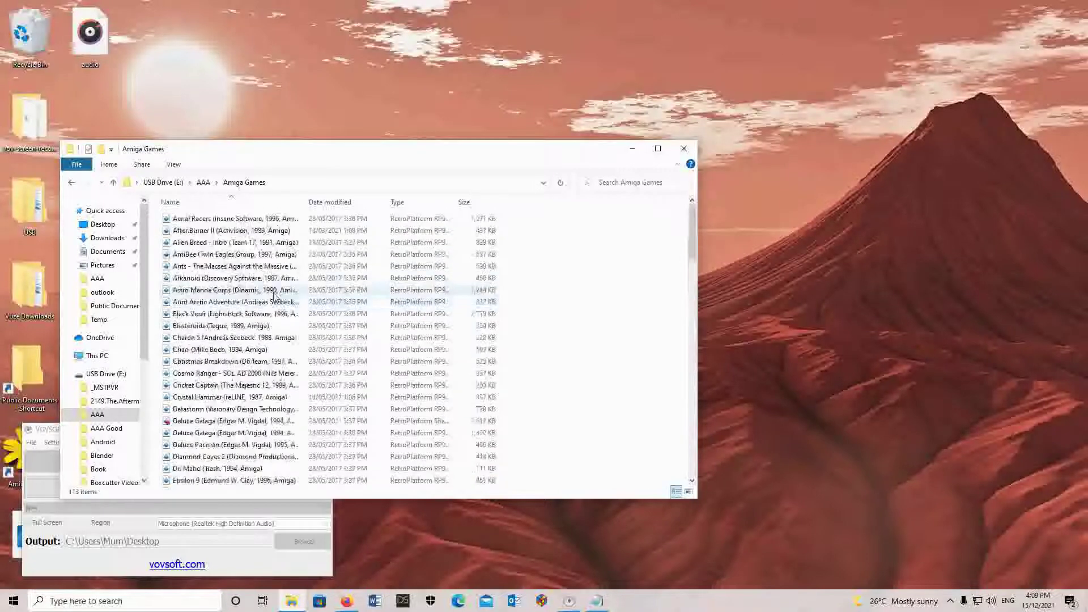
Copy the Amiga Games folder from AAA on USB Drive (E:)
left_click(113, 184)
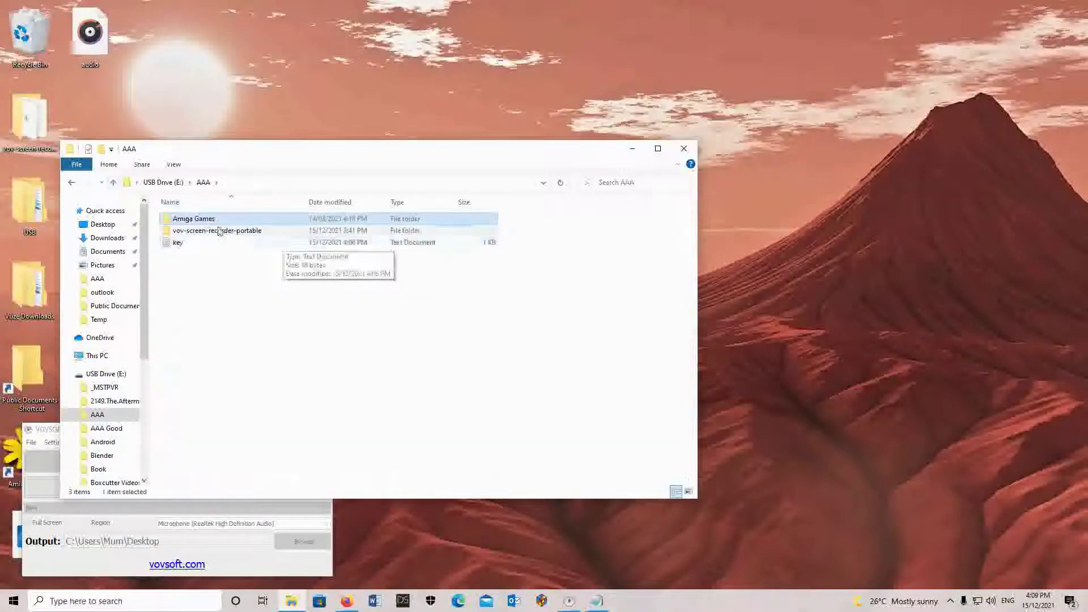
right_click(205, 219)
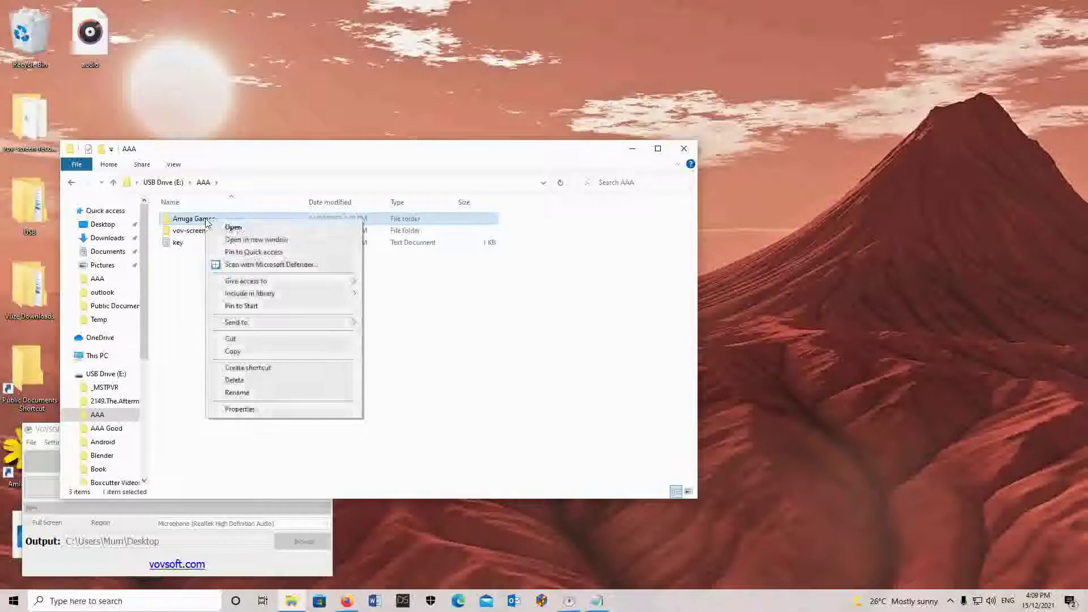
left_click(252, 357)
Widen the folder tree and navigate from This PC to C:\LaunchBox\Emulators
left_click_drag(255, 155, 436, 70)
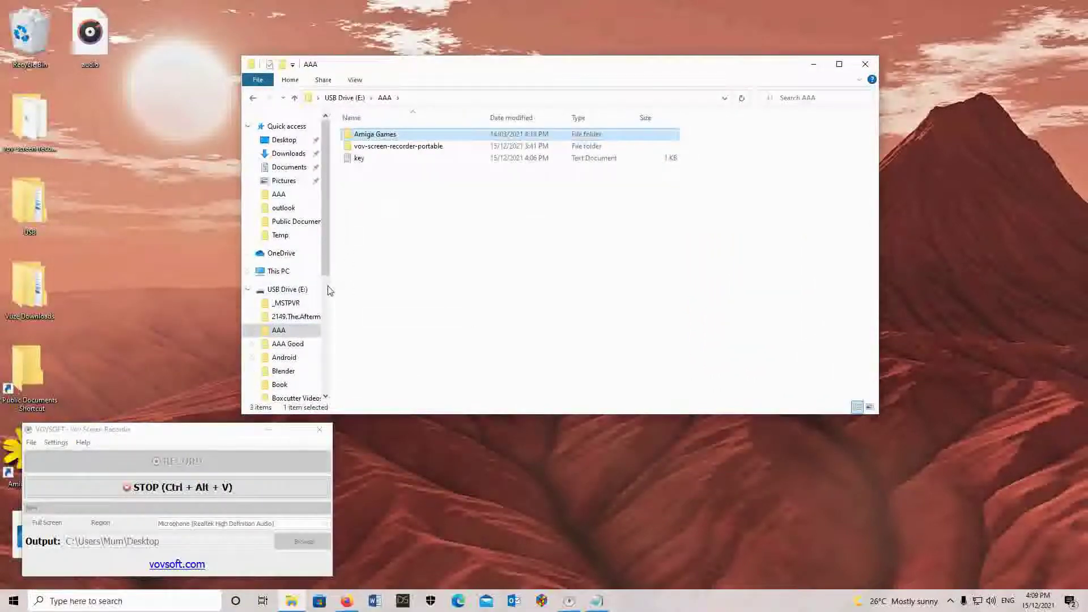
left_click_drag(330, 289, 404, 288)
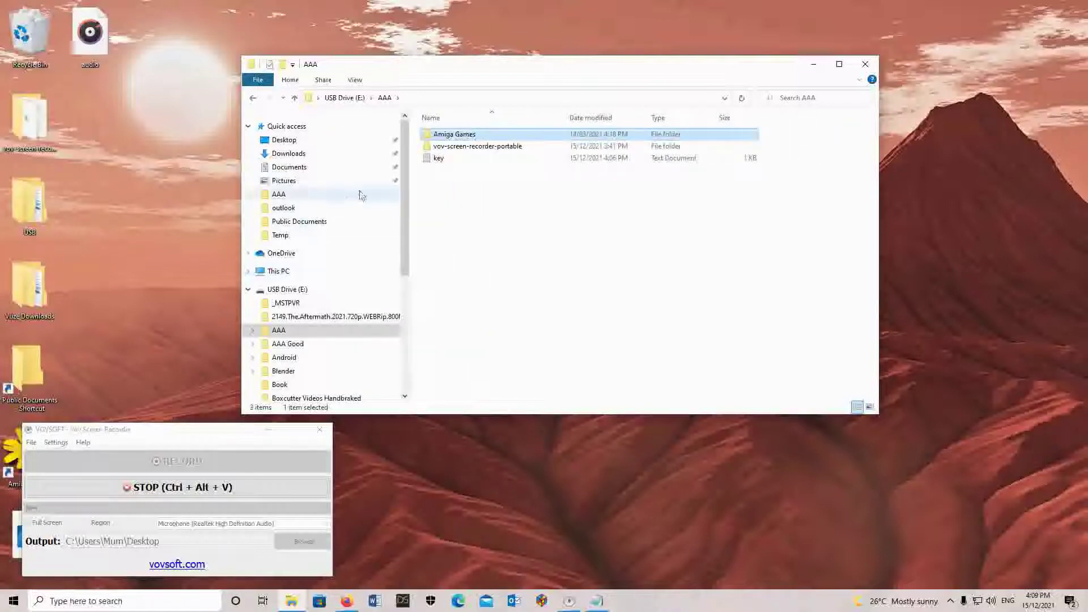
scroll(363, 244, "down", 2)
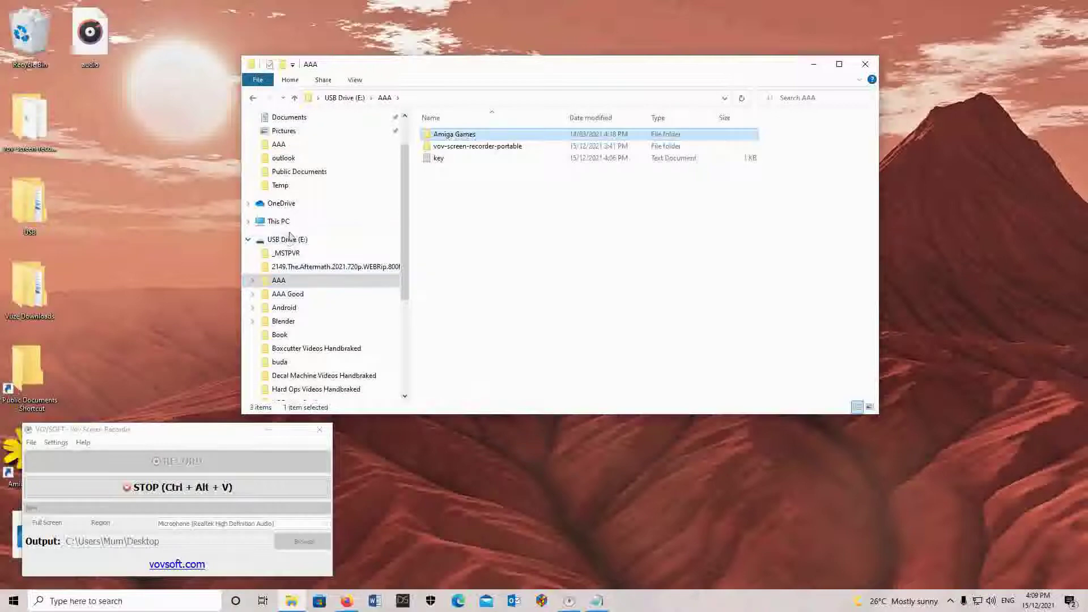
left_click(294, 225)
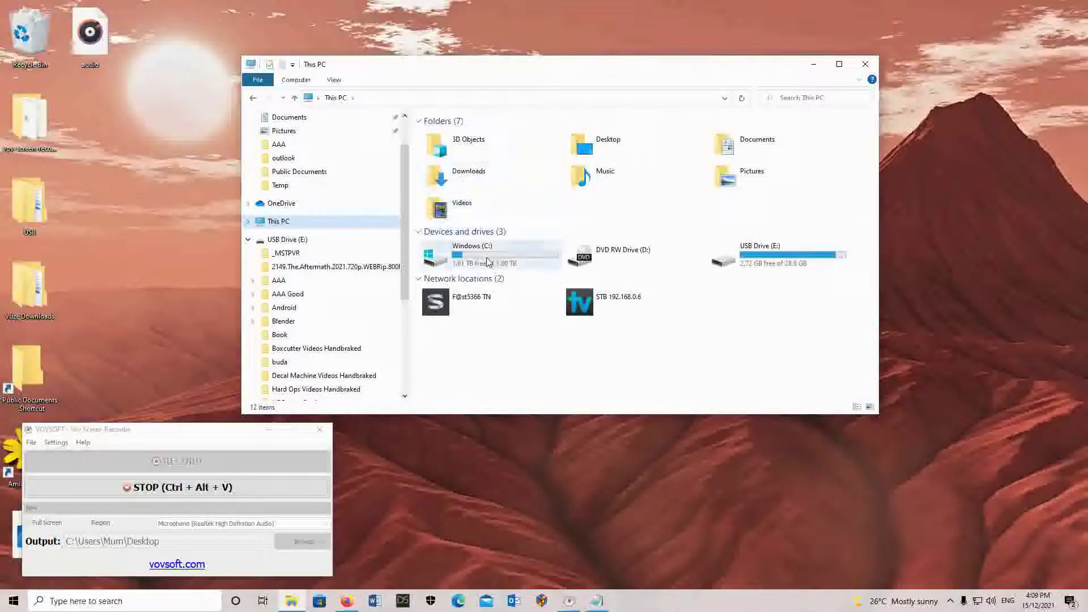
double_click(487, 254)
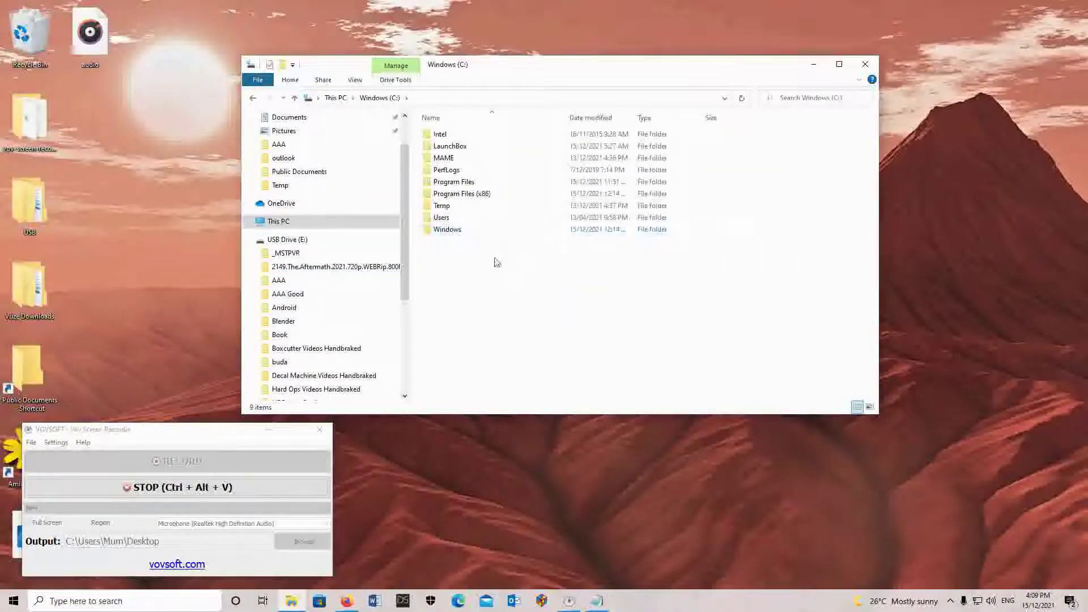
double_click(473, 147)
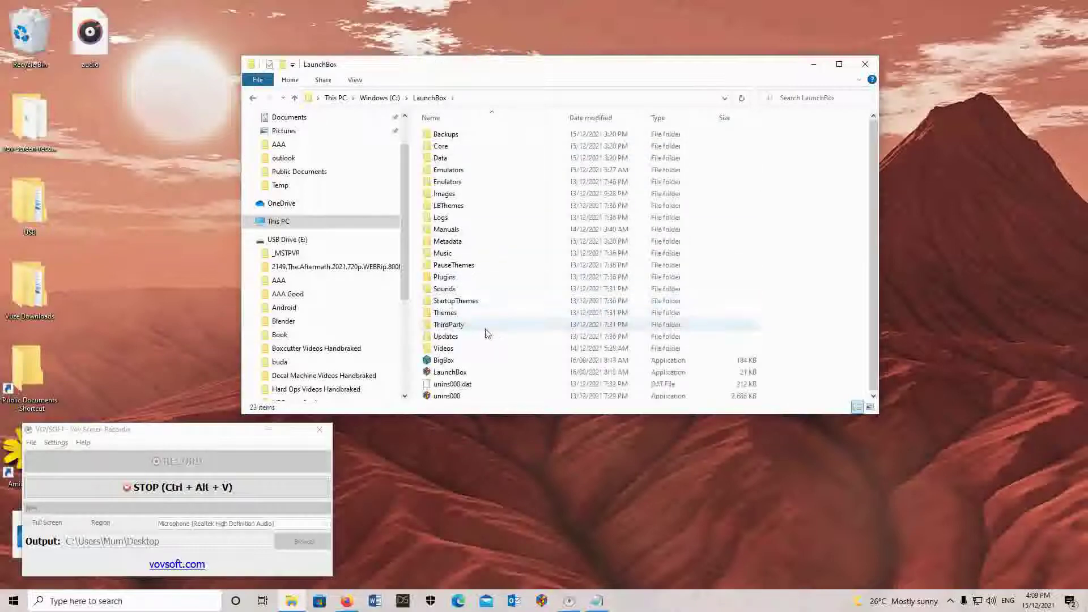
double_click(459, 176)
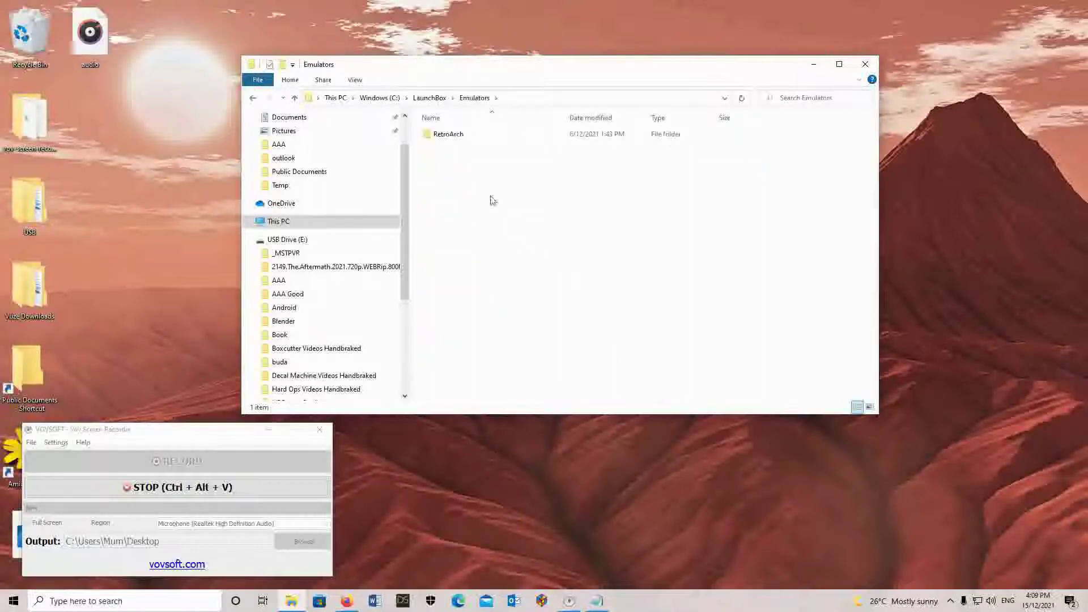
Paste the Amiga Games folder into C:\LaunchBox\Emulators next to RetroArch
right_click(471, 195)
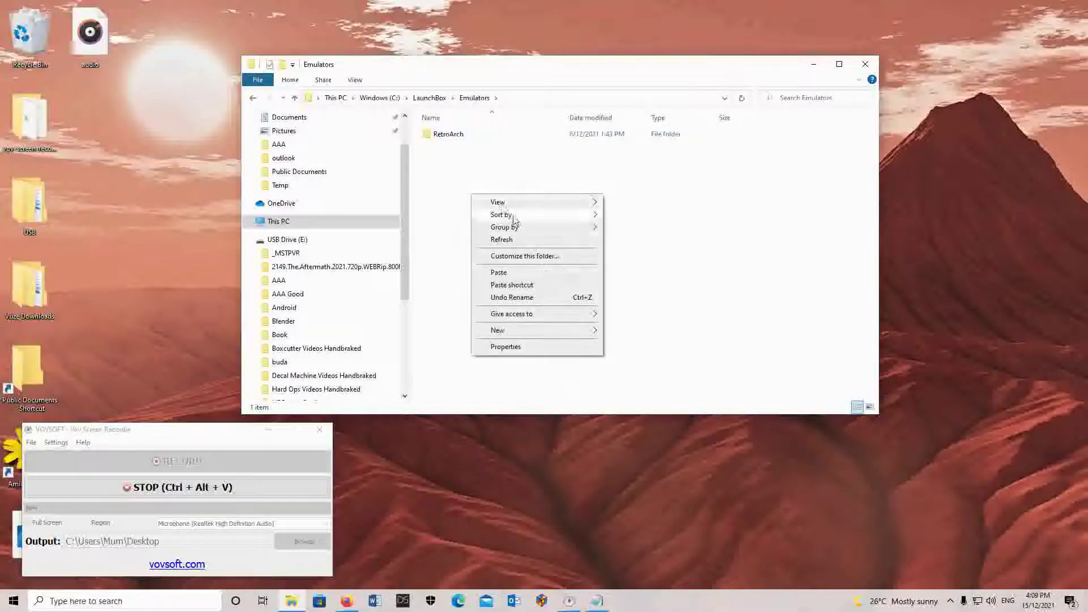
left_click(518, 274)
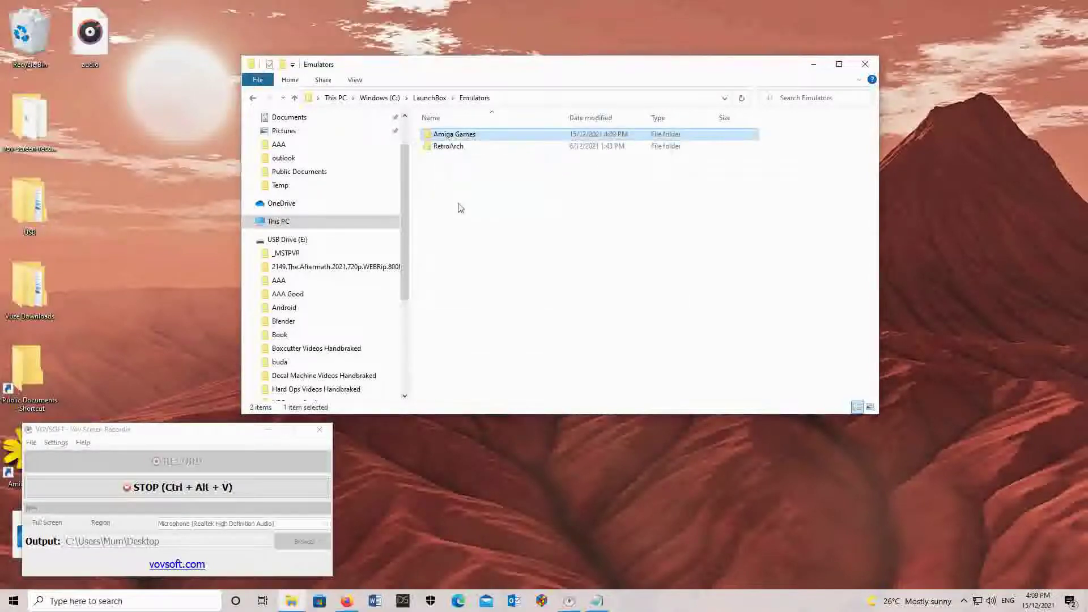
left_click(513, 204)
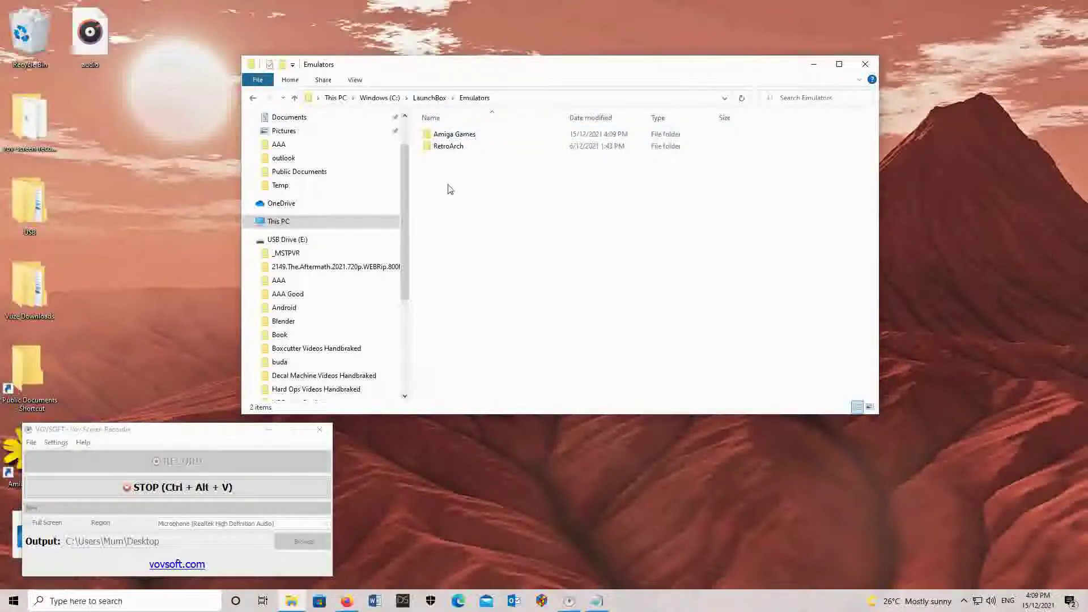
left_click_drag(451, 64, 414, 48)
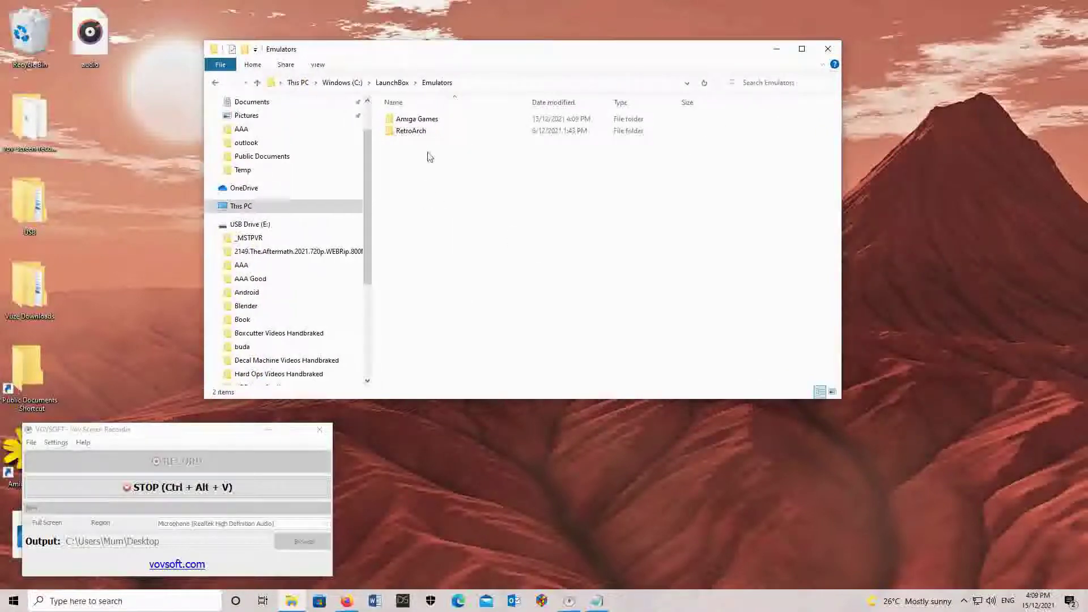
Switch to LaunchBox and dismiss the Welcome screen to reveal the 2842-game library
left_click(541, 602)
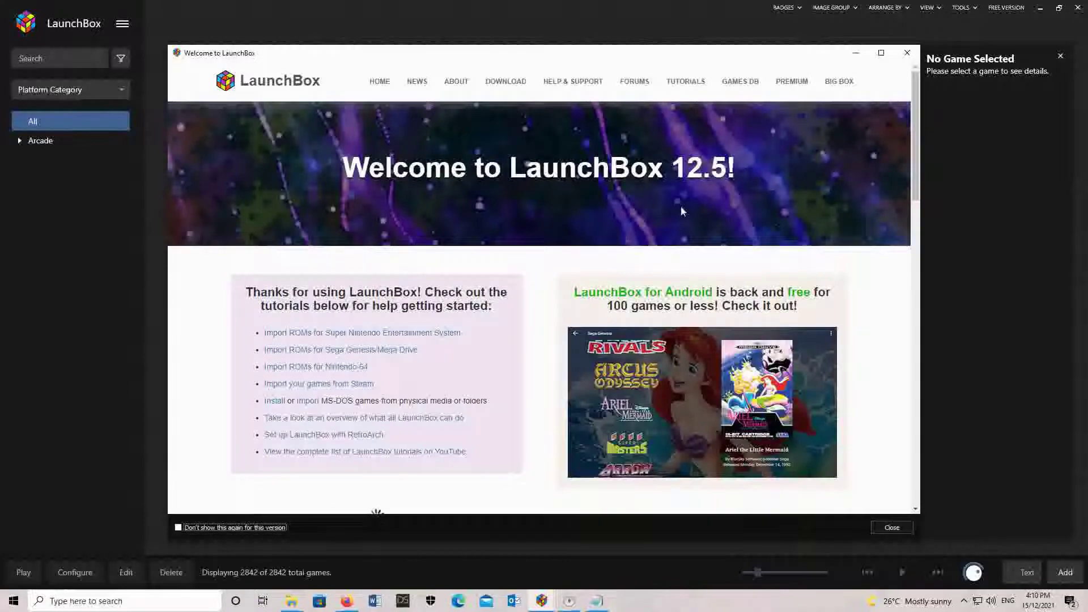
left_click(907, 53)
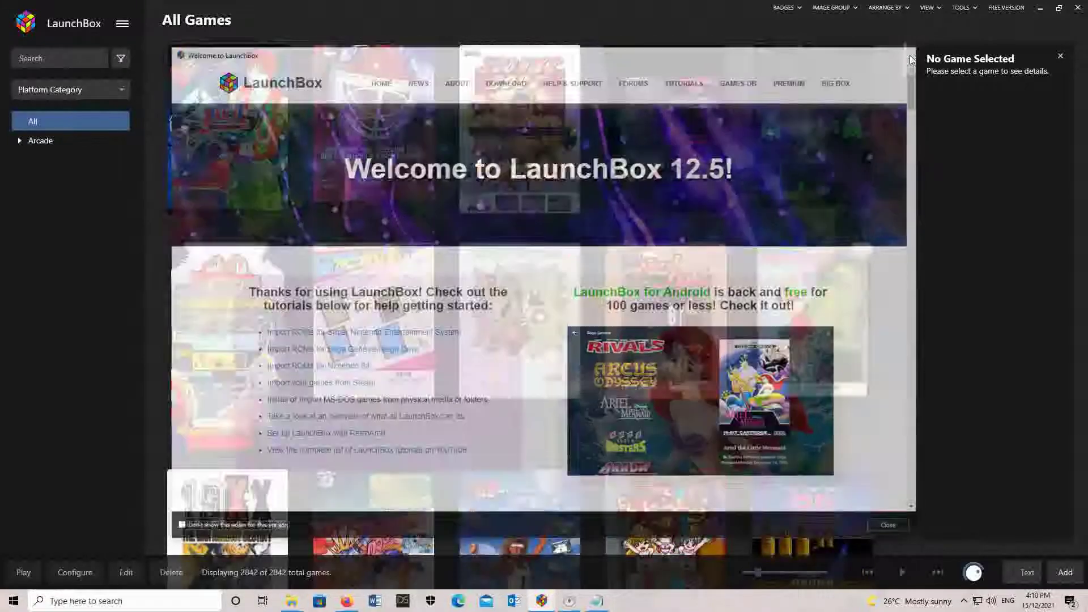
scroll(556, 262, "down", 3)
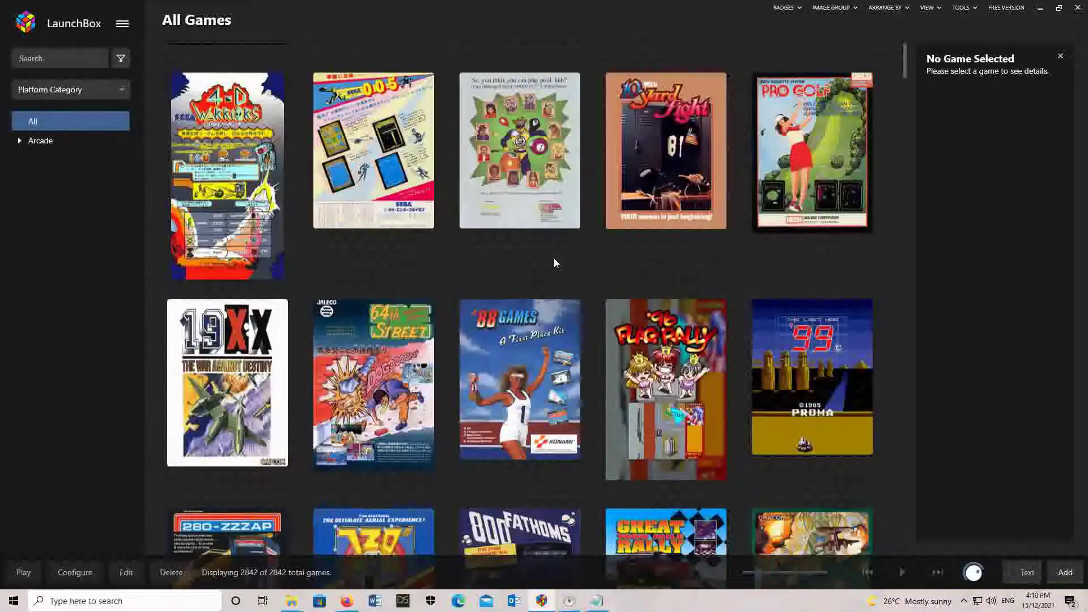
scroll(555, 262, "up", 3)
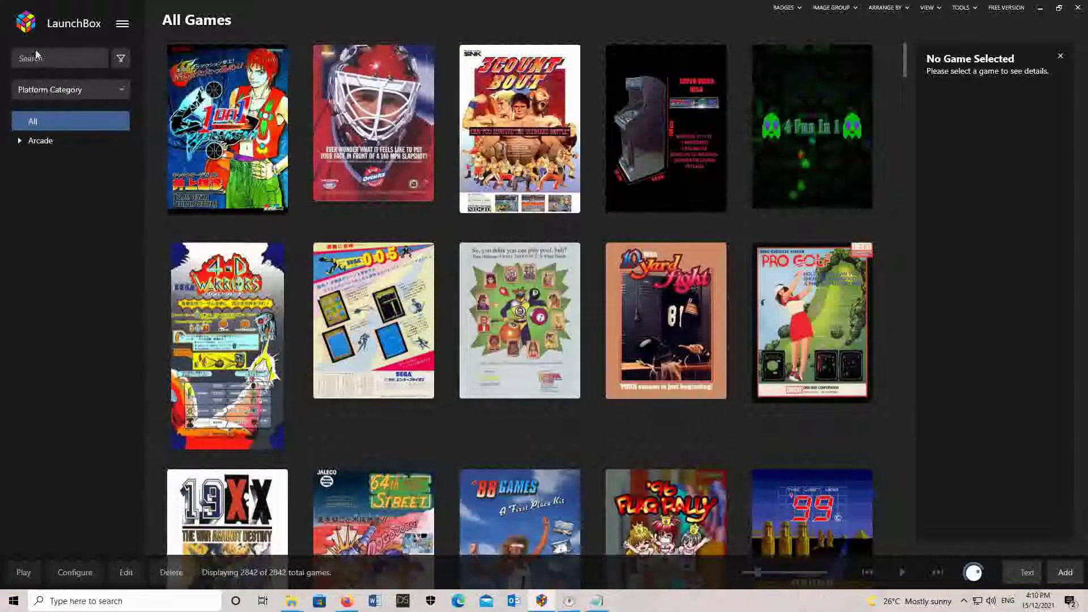
Start Tools > Import > ROM Files and advance the wizard to file selection
left_click(122, 25)
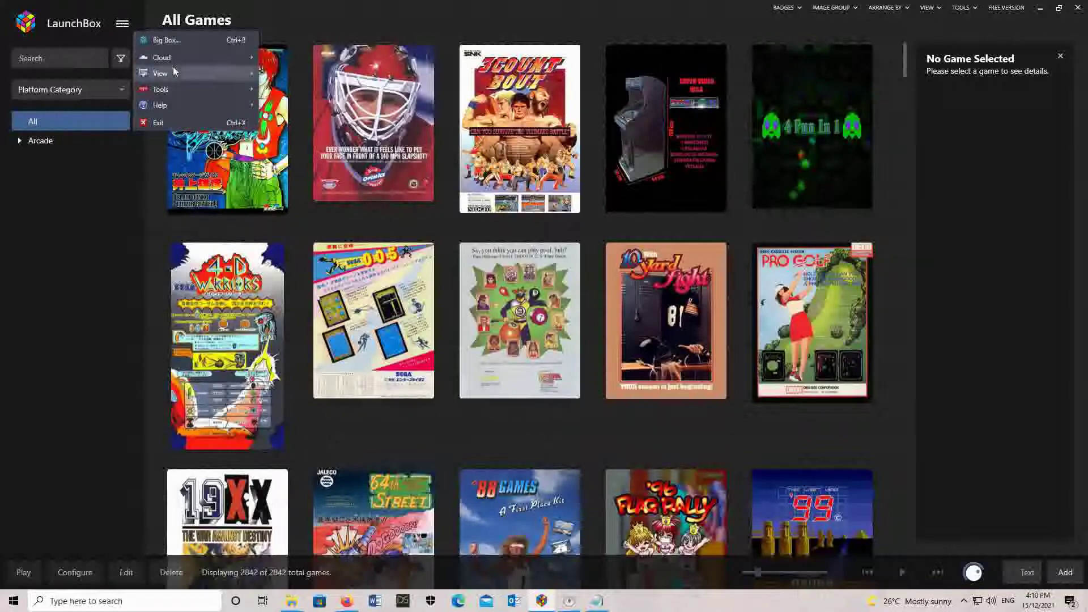
mouse_move(173, 69)
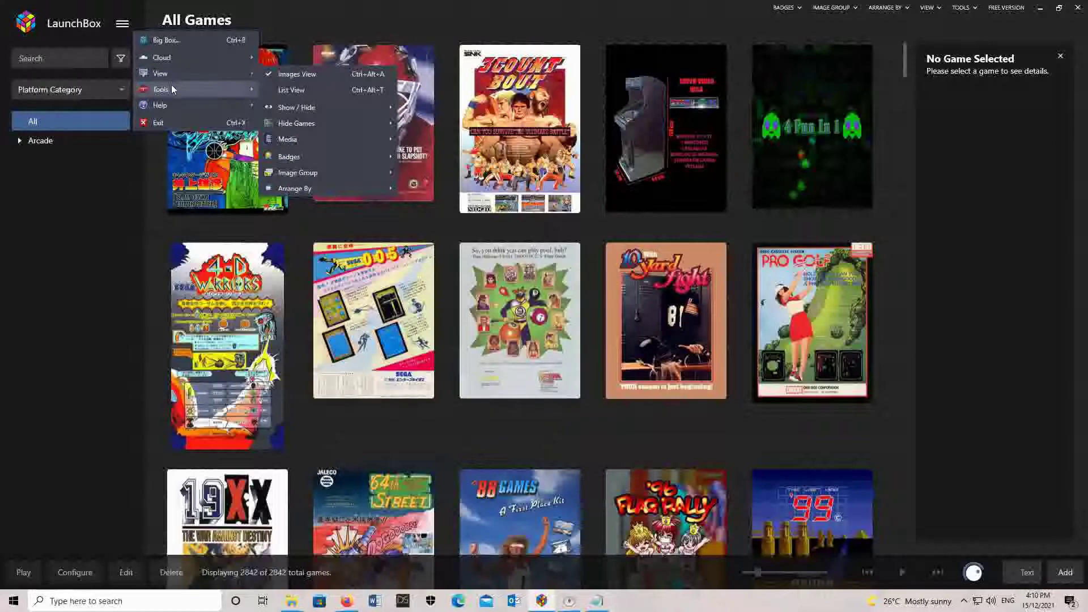
mouse_move(300, 91)
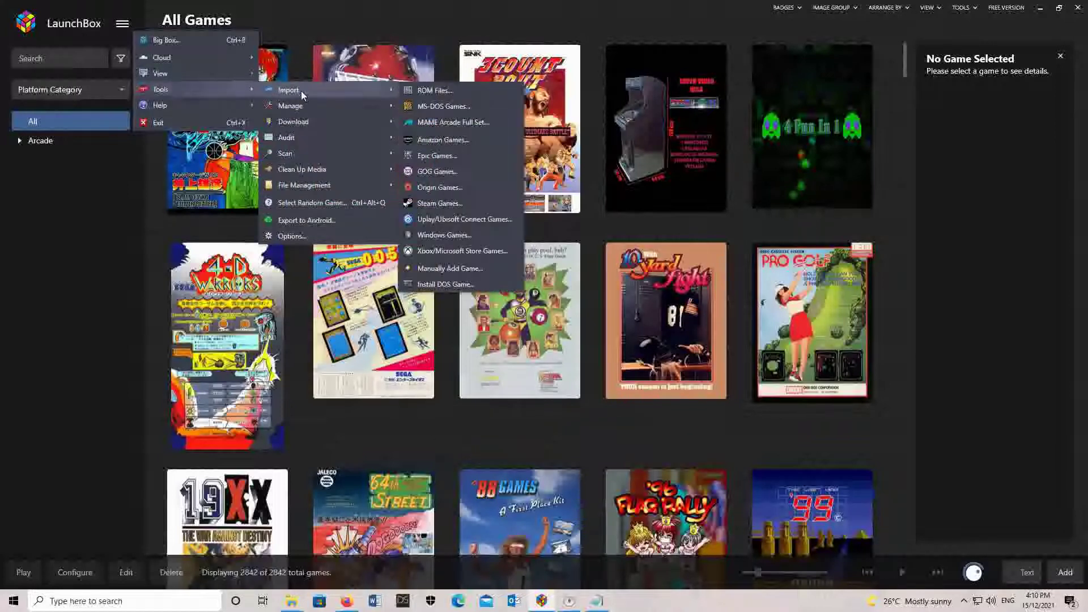
left_click(449, 91)
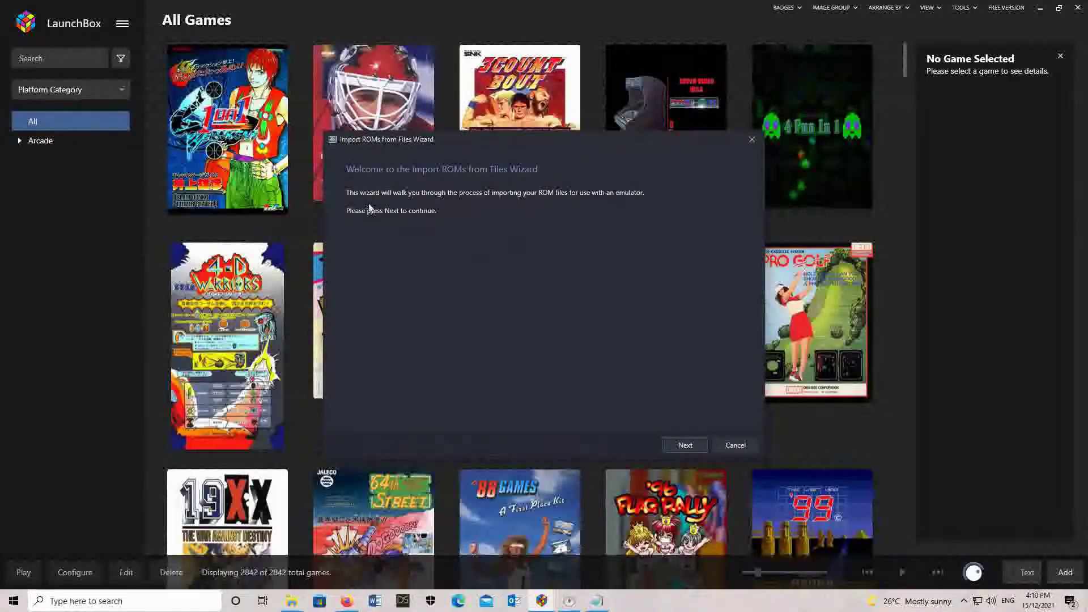
left_click(674, 441)
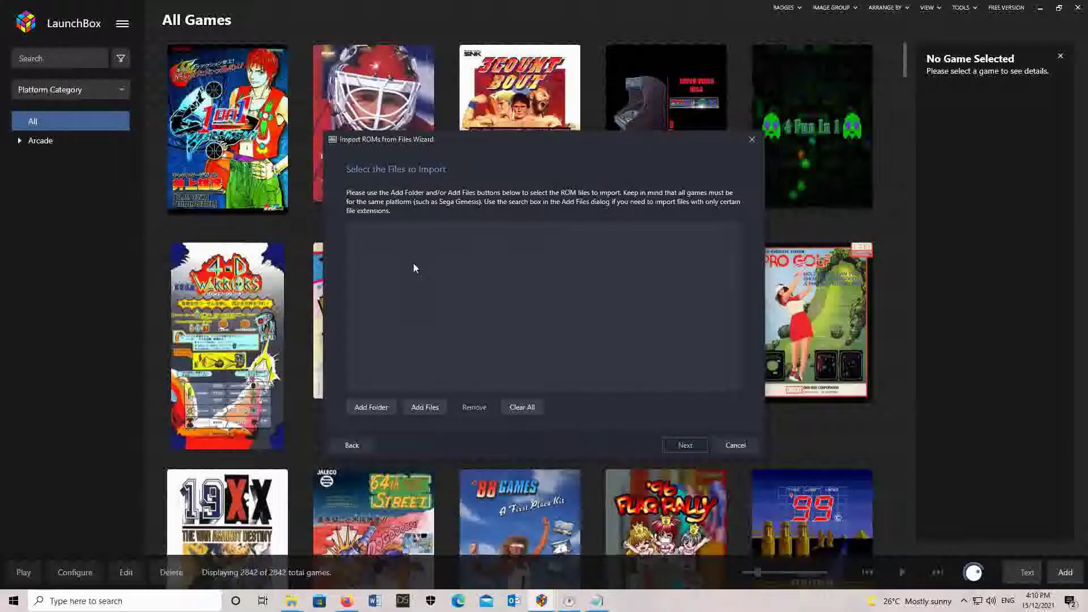
Add the LaunchBox\Emulators\Amiga Games folder as the import source
left_click(378, 409)
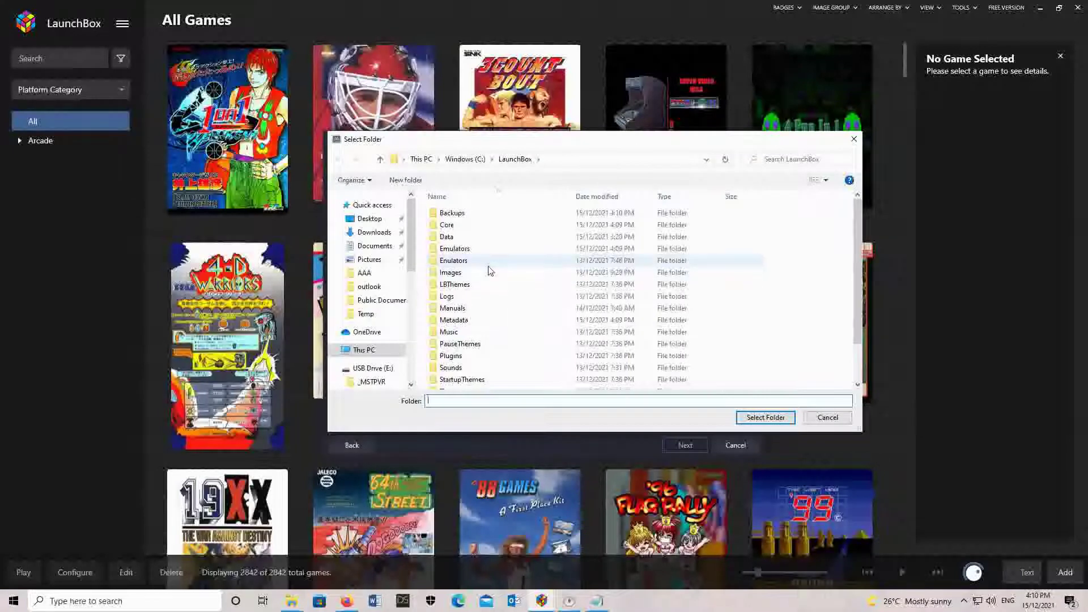
scroll(521, 262, "down", 2)
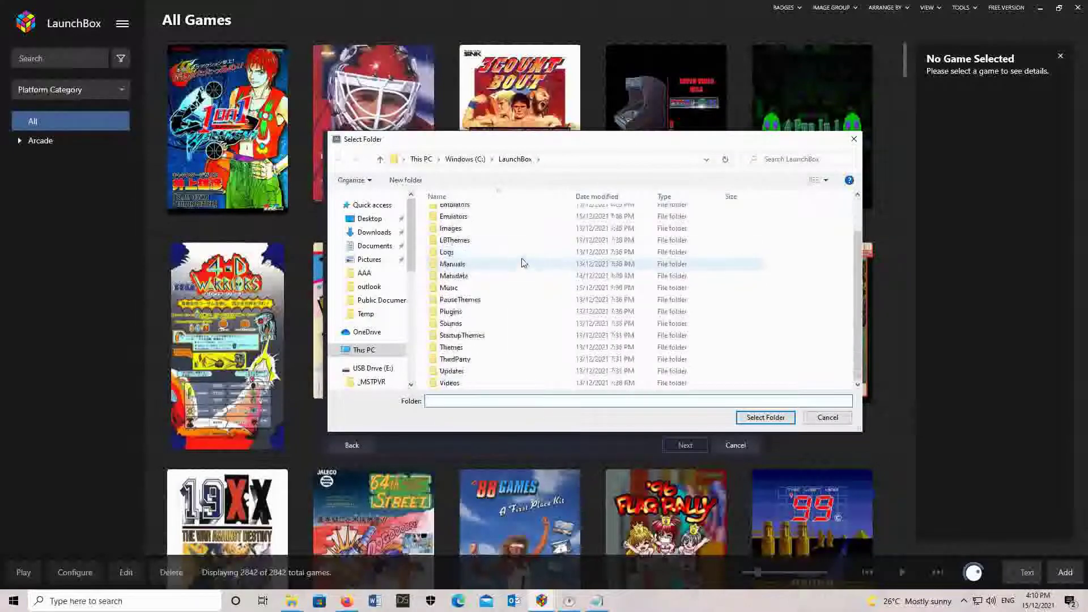
scroll(521, 262, "up", 2)
double_click(521, 252)
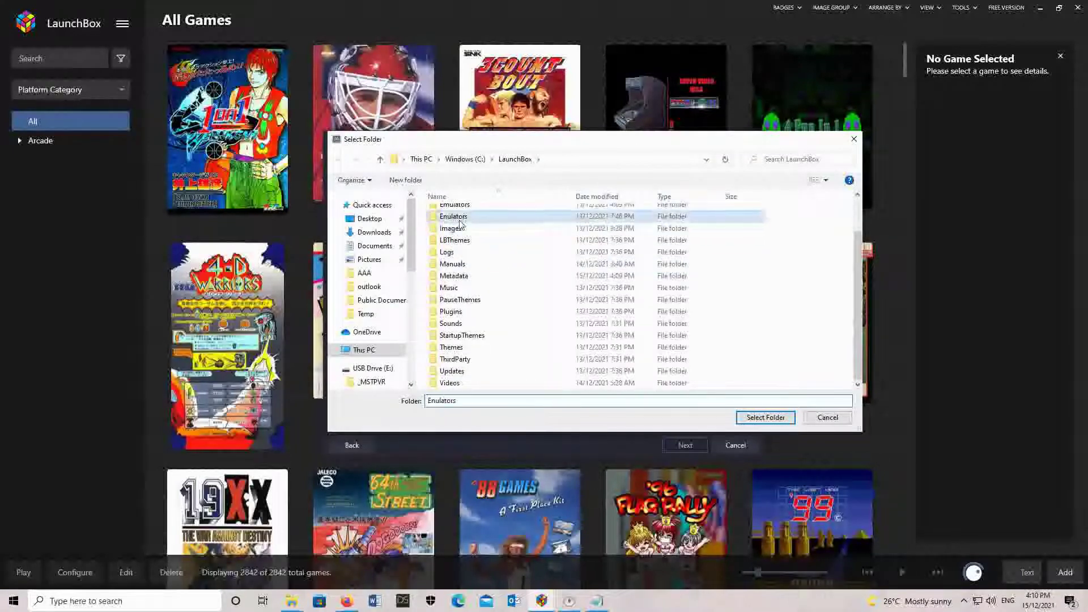
double_click(451, 214)
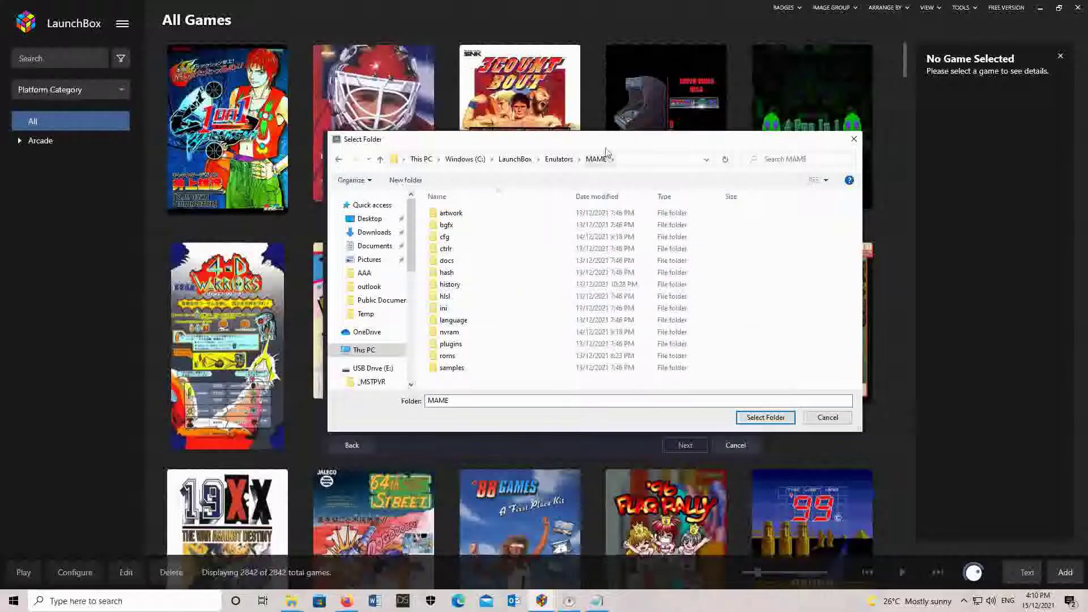
left_click(558, 160)
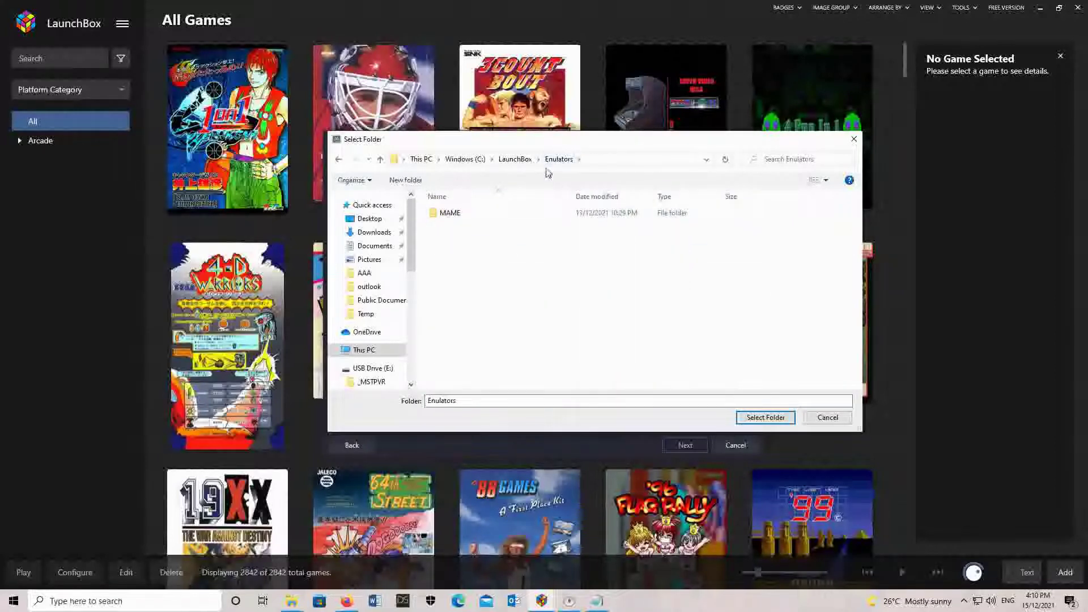
left_click(523, 160)
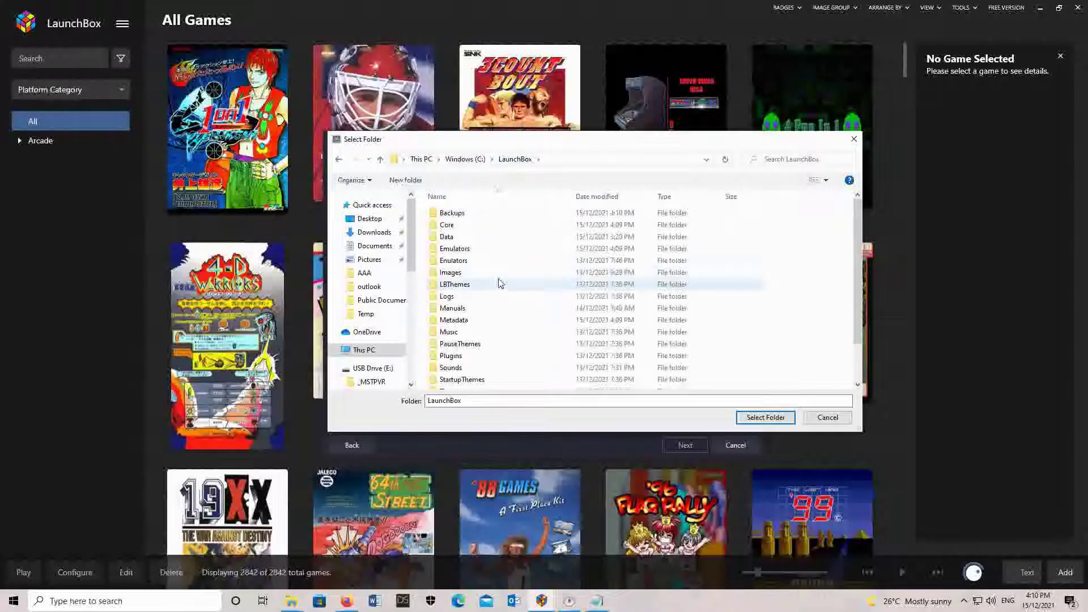
double_click(459, 264)
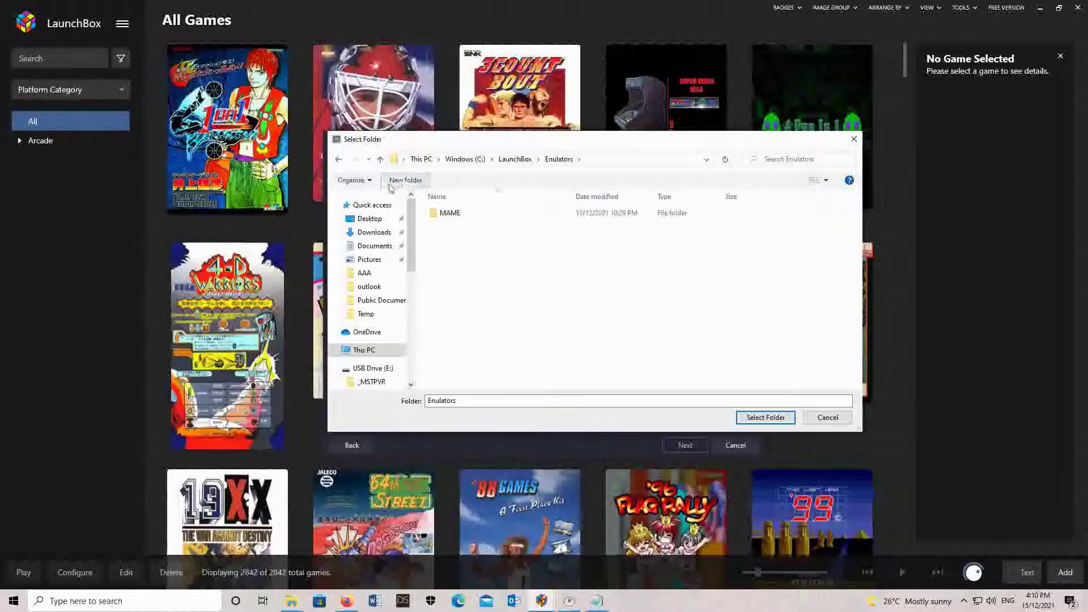
left_click(380, 159)
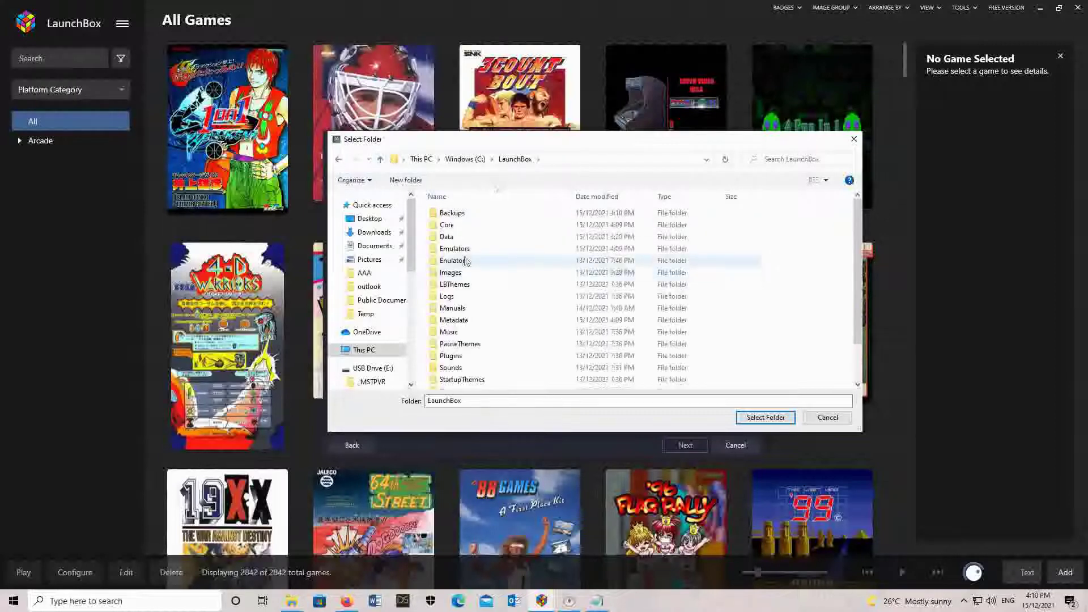
double_click(463, 248)
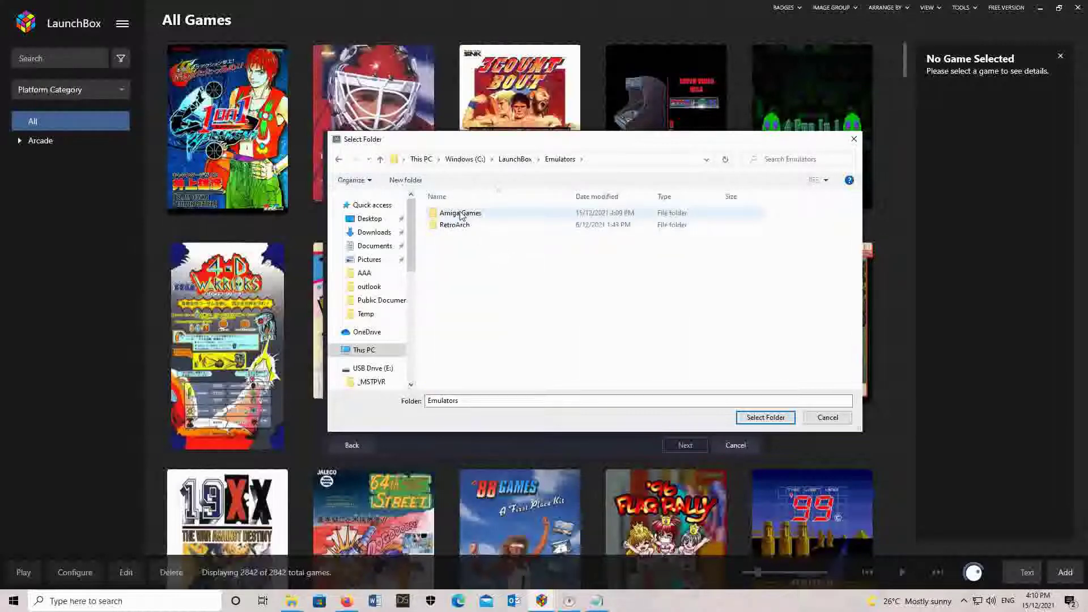
double_click(460, 213)
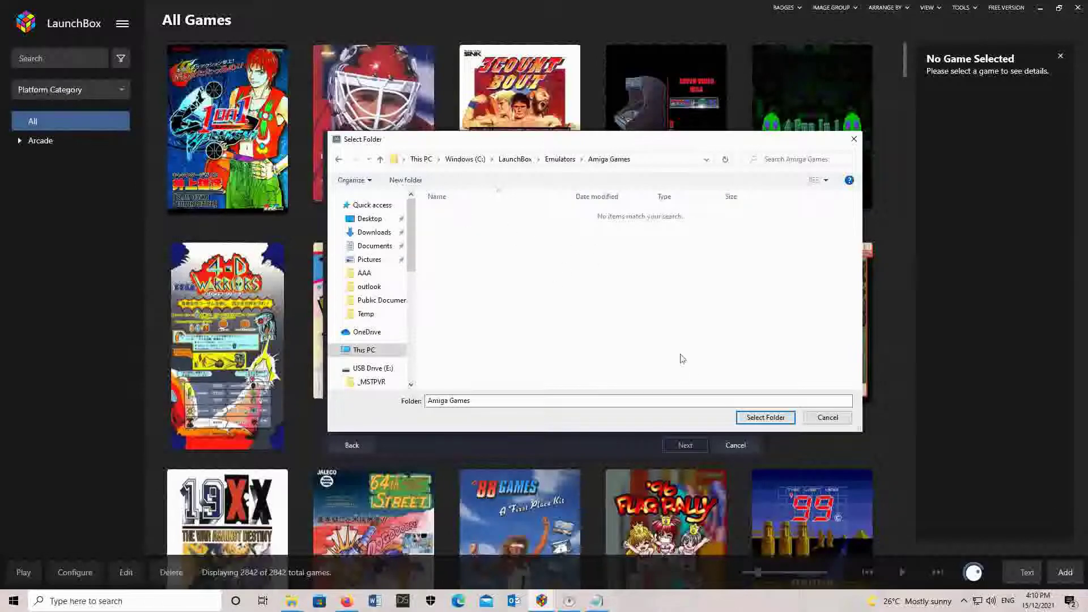
left_click(770, 418)
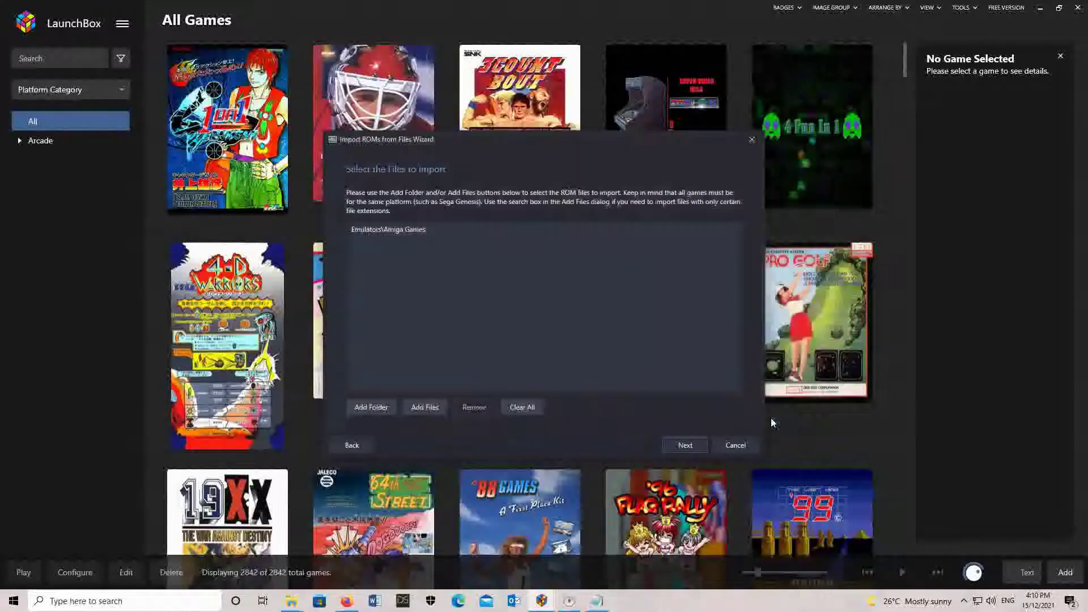
Choose Commodore Amiga as the platform for the imported games
left_click(684, 445)
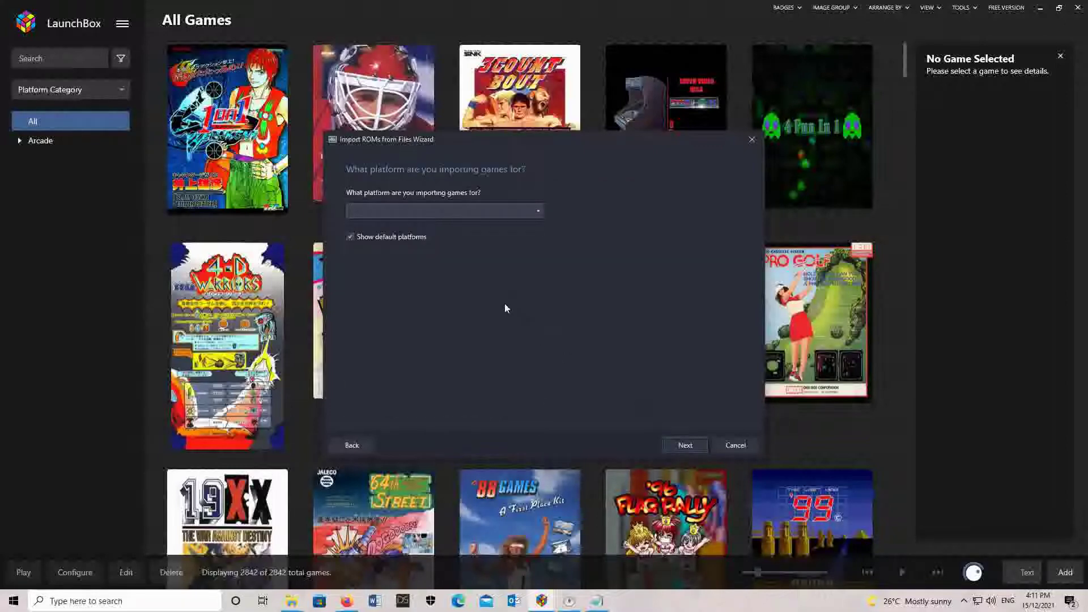
left_click(539, 212)
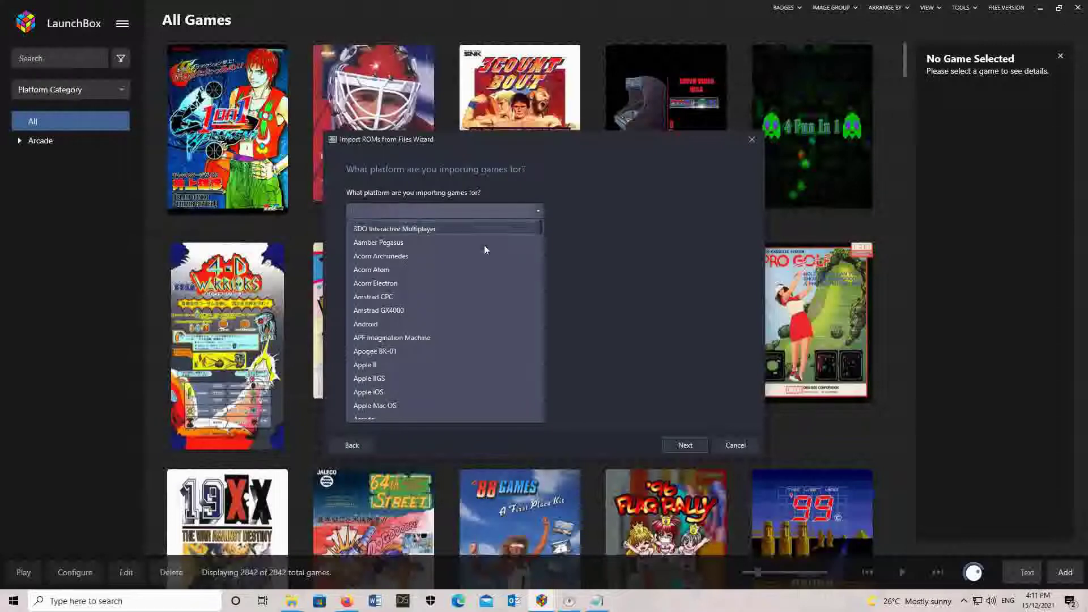
scroll(481, 305, "down", 6)
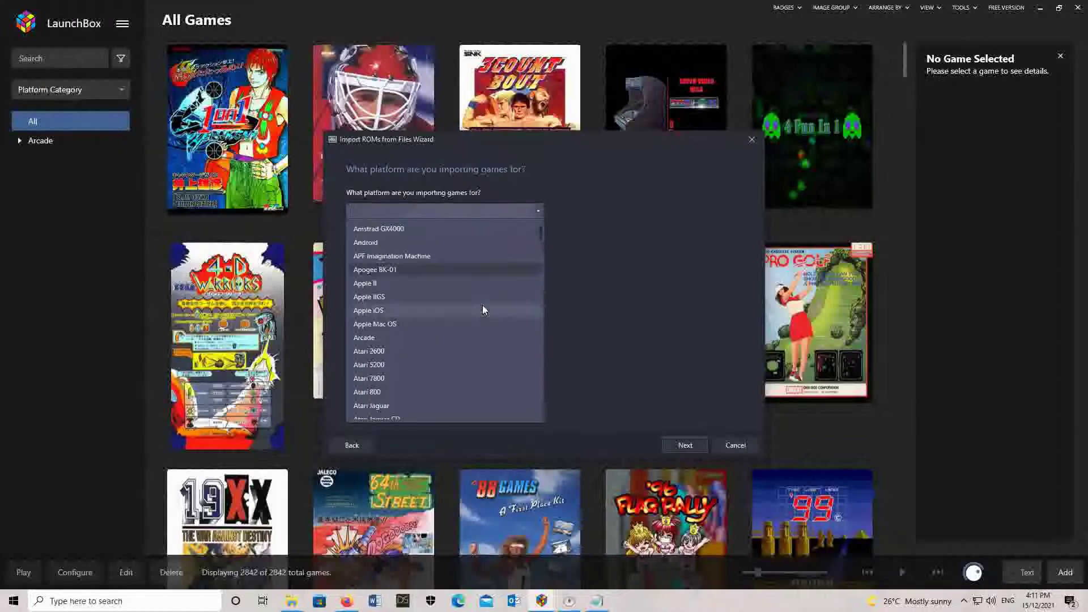
scroll(490, 310, "down", 2)
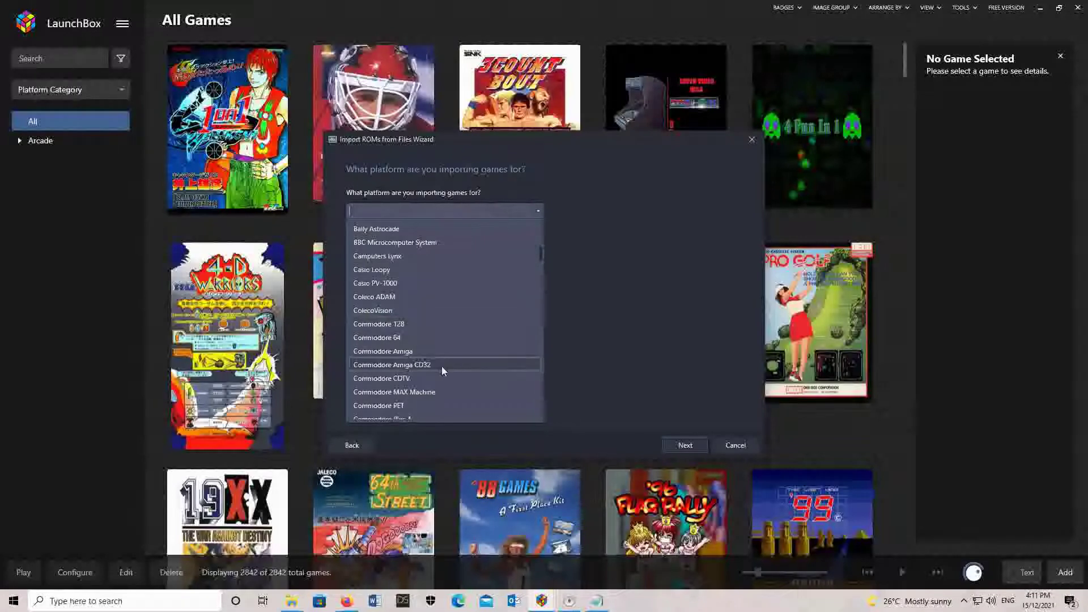
left_click(389, 352)
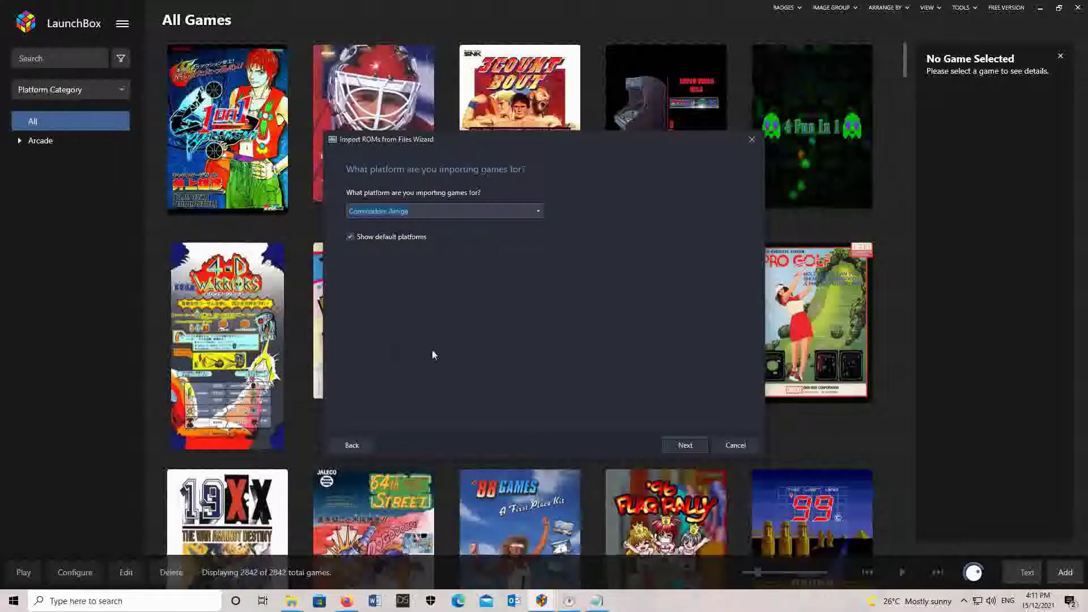
Advance to the emulator step and check the emulator list, leaving none selected
left_click(688, 443)
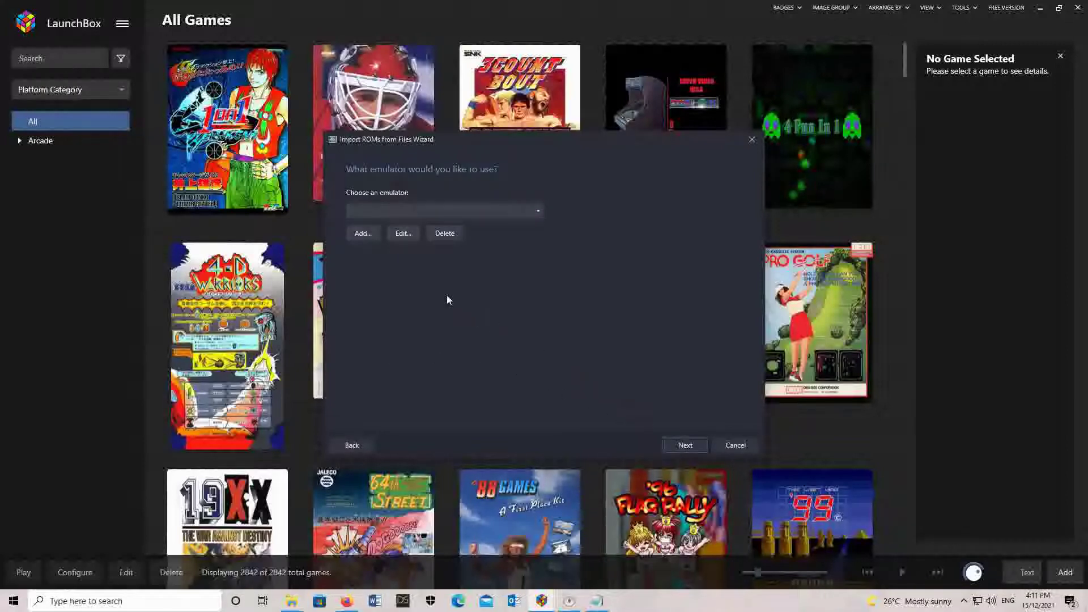
left_click(539, 213)
left_click(538, 213)
left_click(538, 212)
left_click(539, 213)
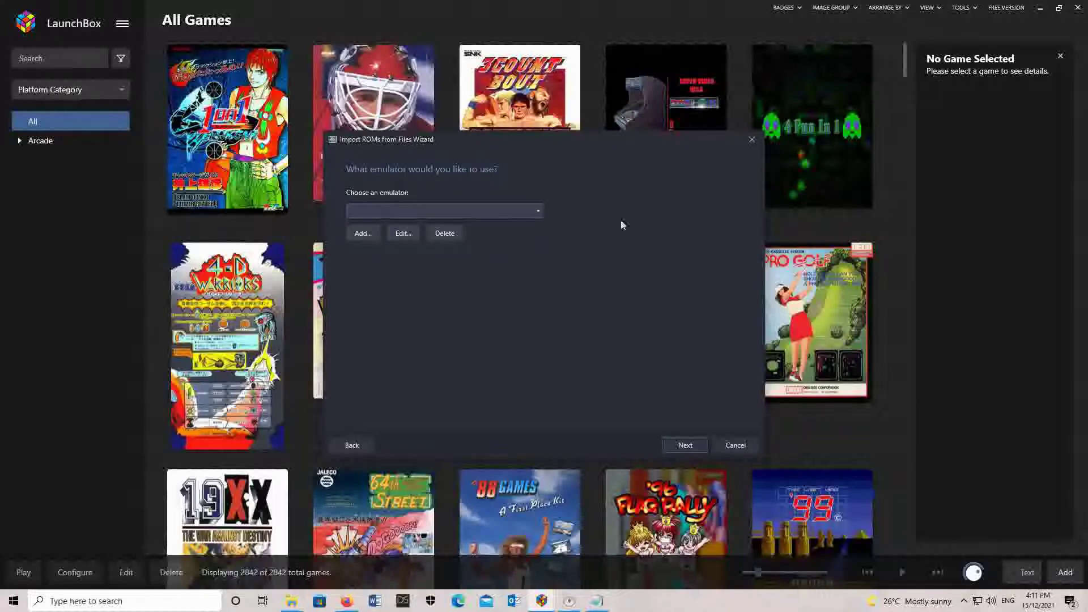
Start a new emulator entry and pick Xenia from the Emulator Name list
left_click(362, 233)
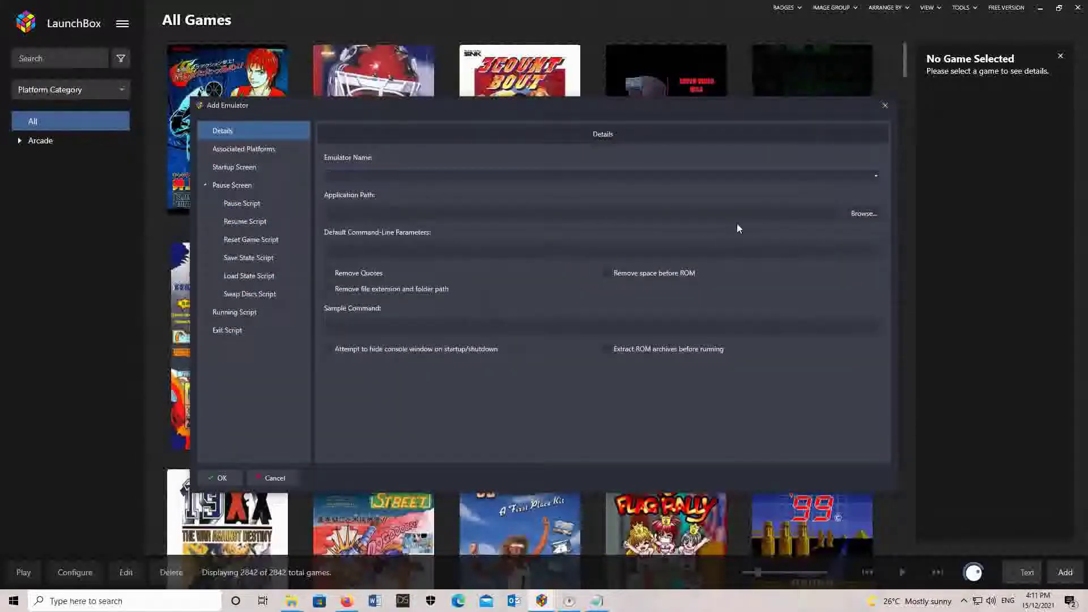
left_click(876, 176)
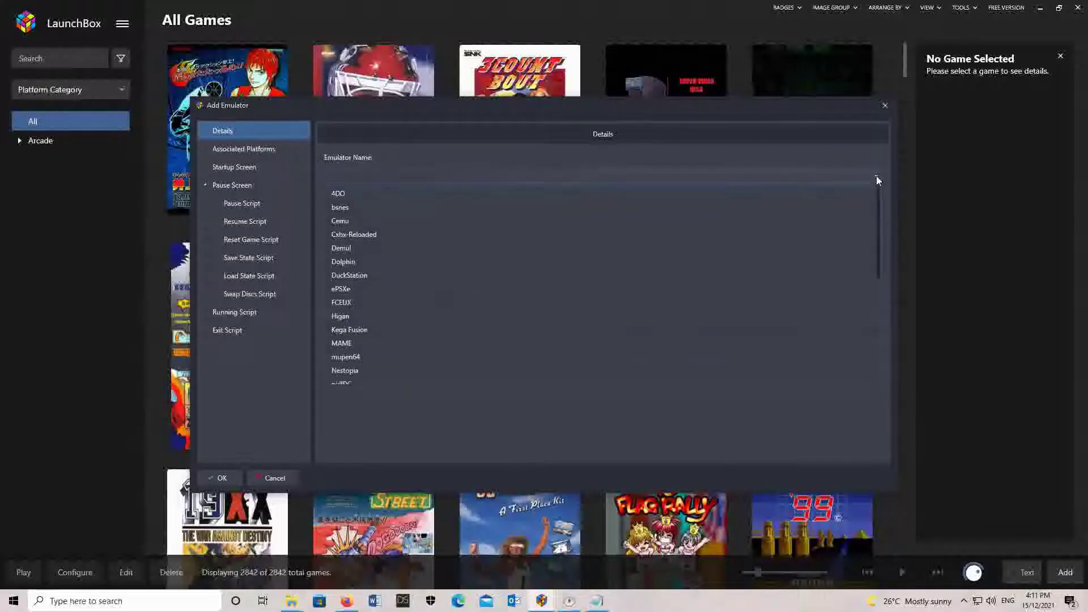
scroll(665, 288, "down", 2)
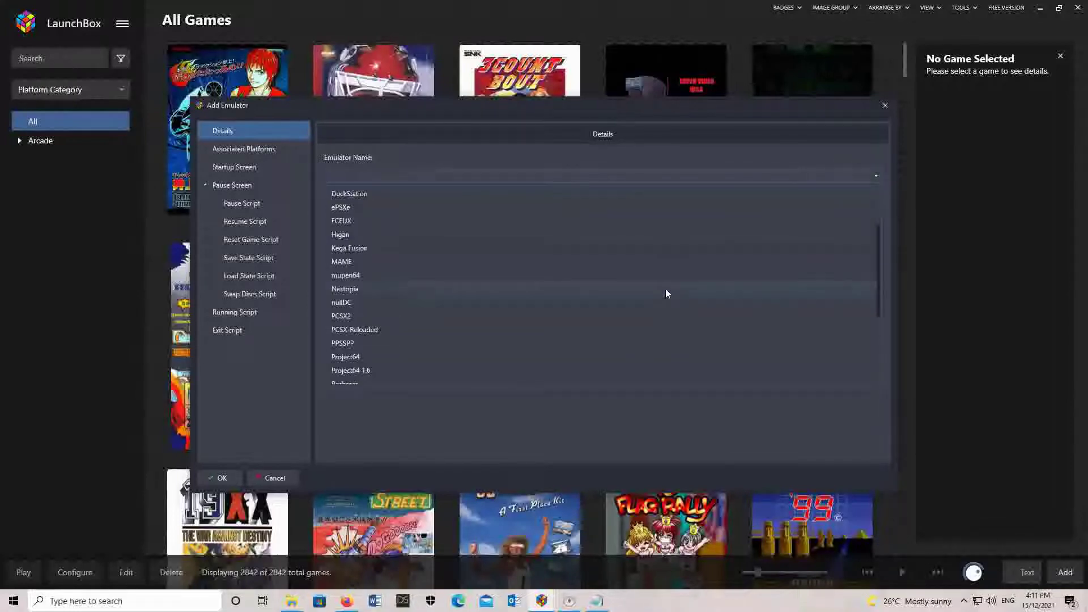
scroll(665, 288, "down", 2)
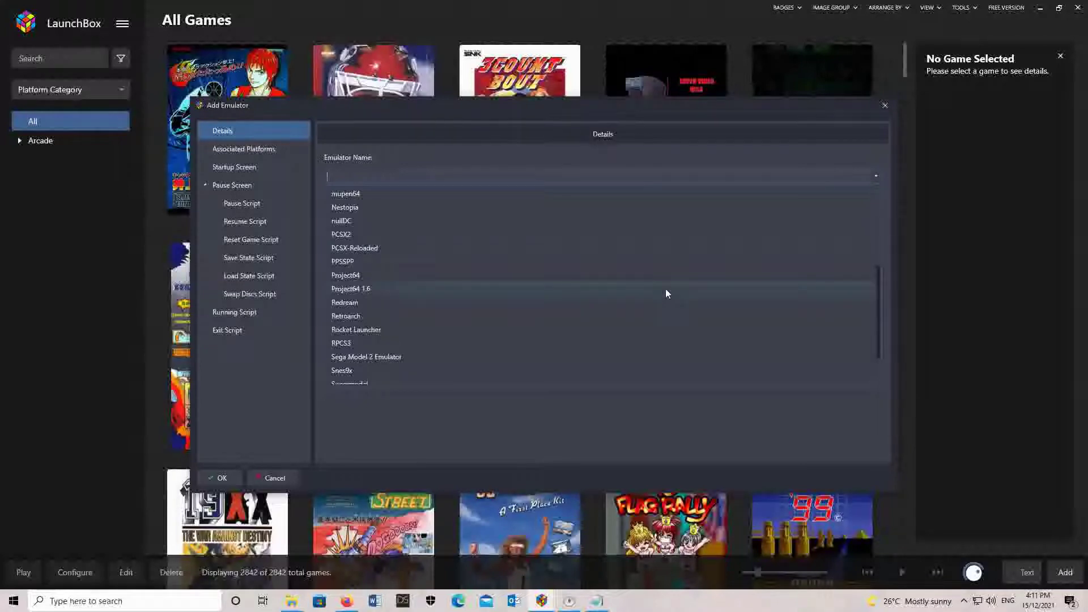
scroll(665, 293, "down", 2)
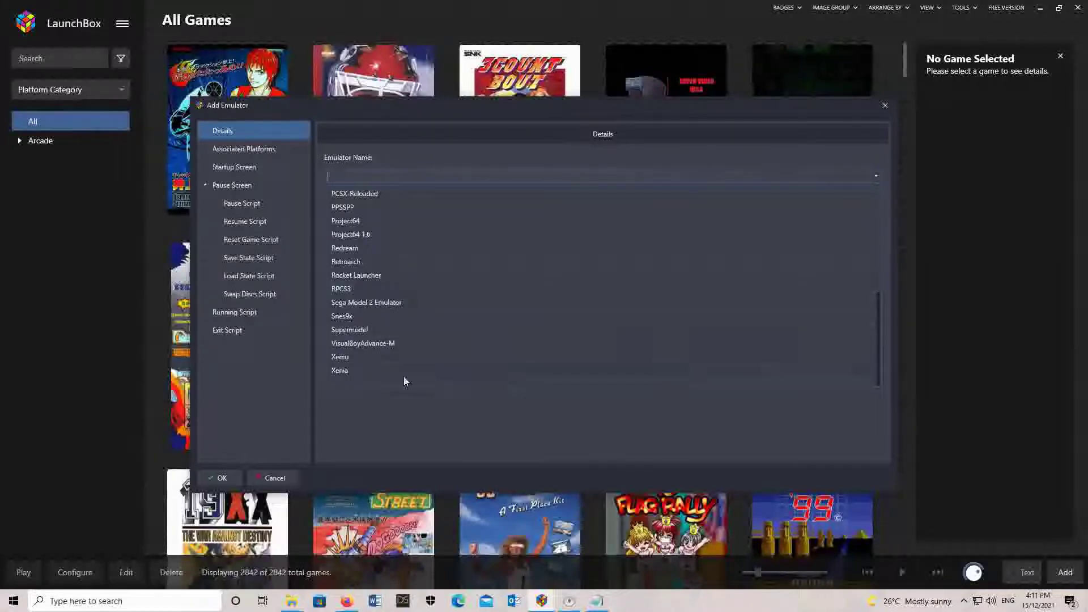
left_click(340, 371)
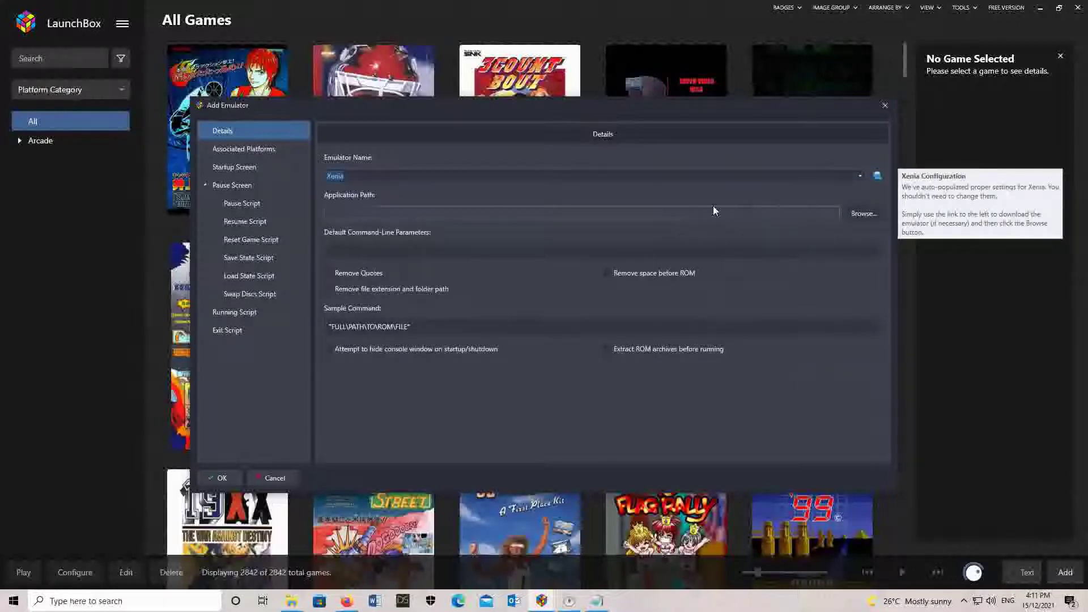
Browse for the emulator application in C:\Program Files (x86)\Cloanto\Amiga Forever
left_click(864, 213)
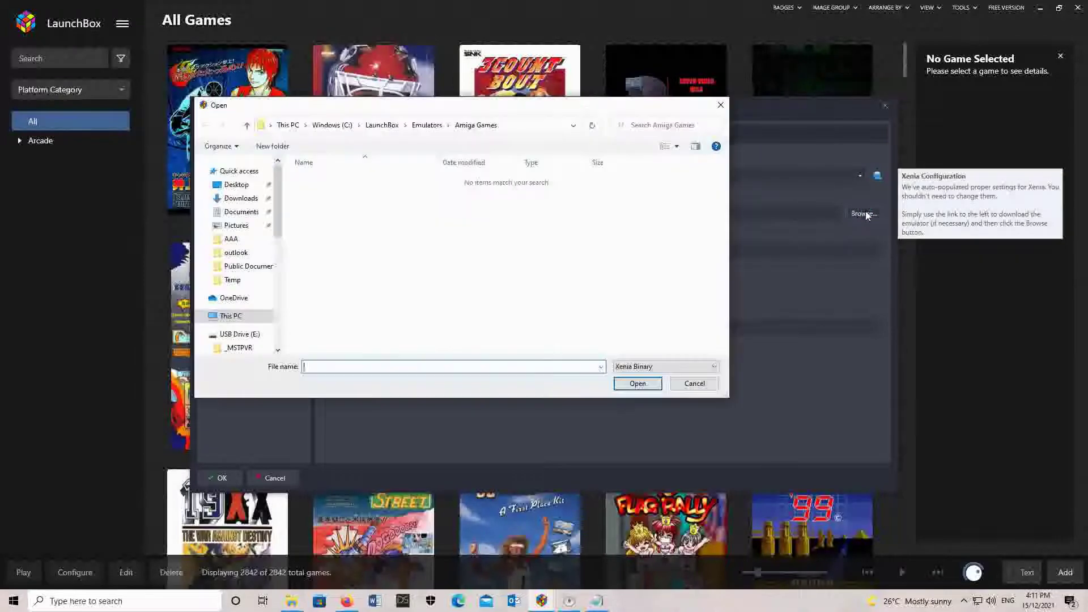
left_click(333, 125)
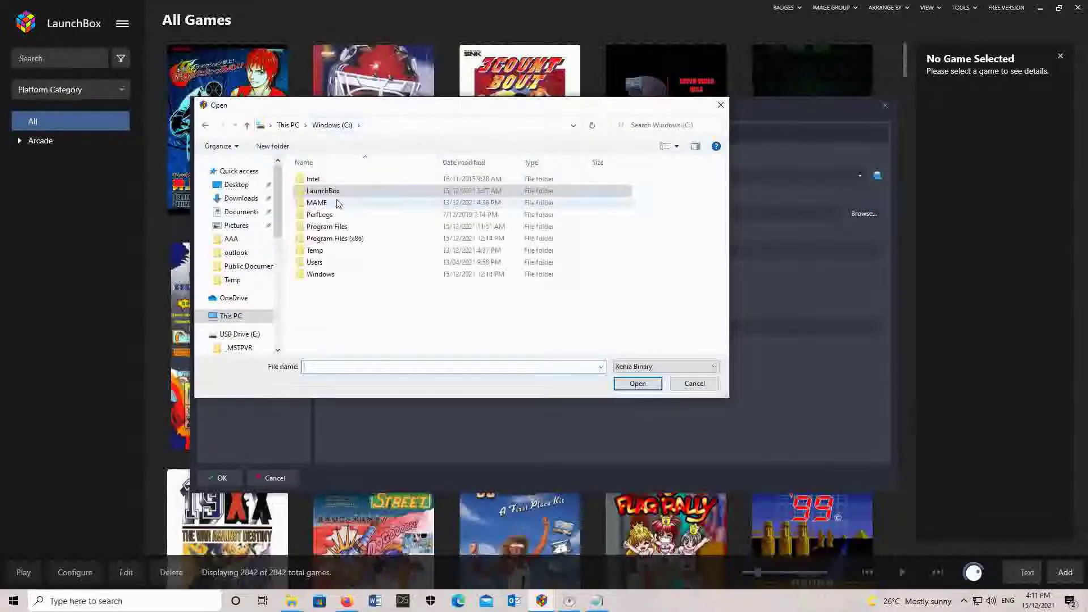
double_click(335, 239)
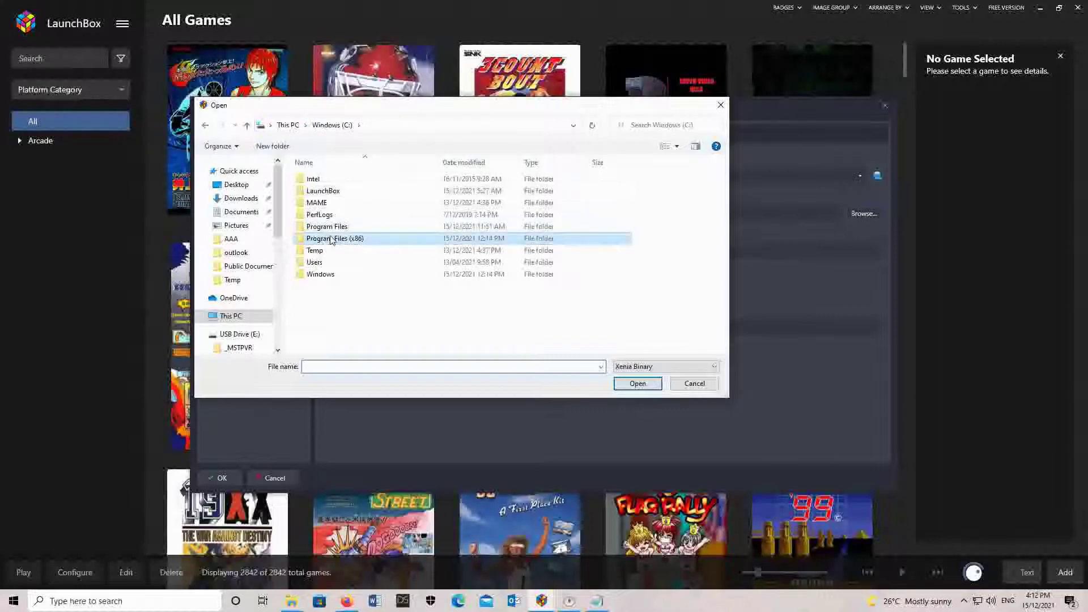
scroll(420, 245, "down", 4)
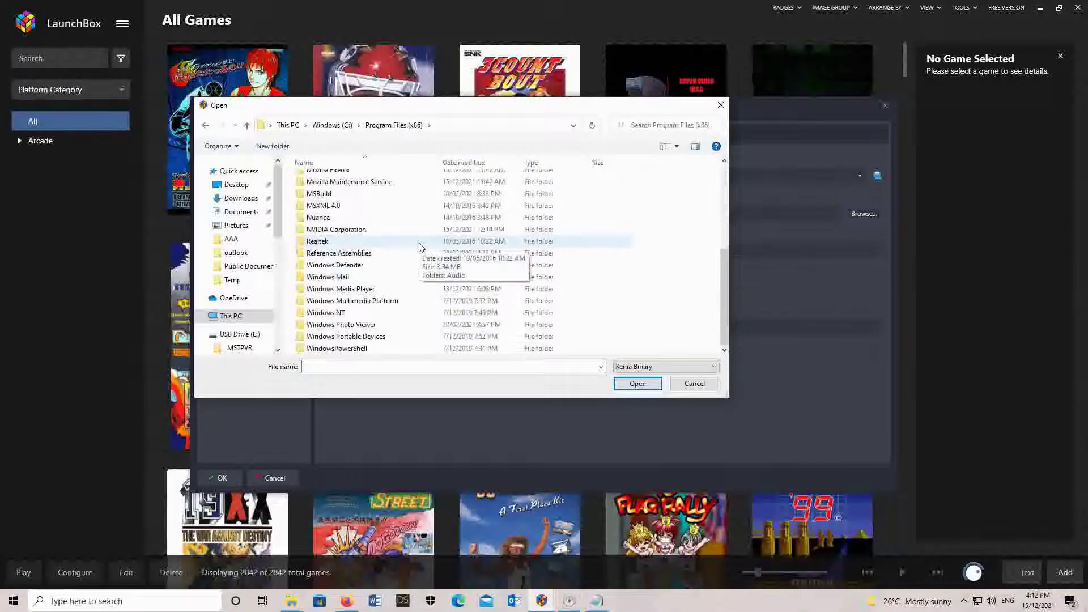
scroll(419, 247, "up", 5)
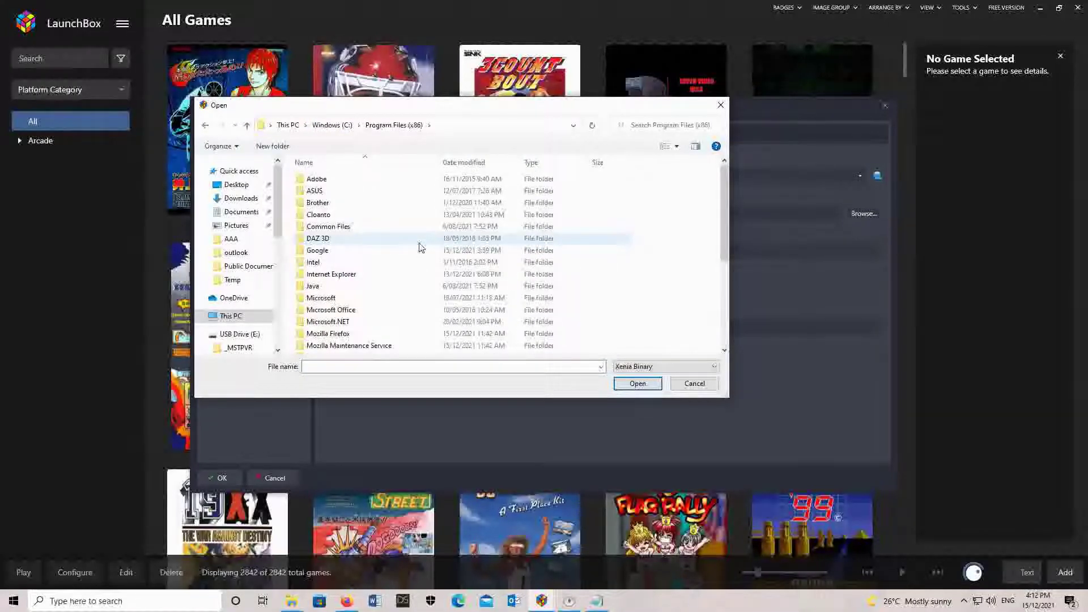
scroll(408, 260, "down", 2)
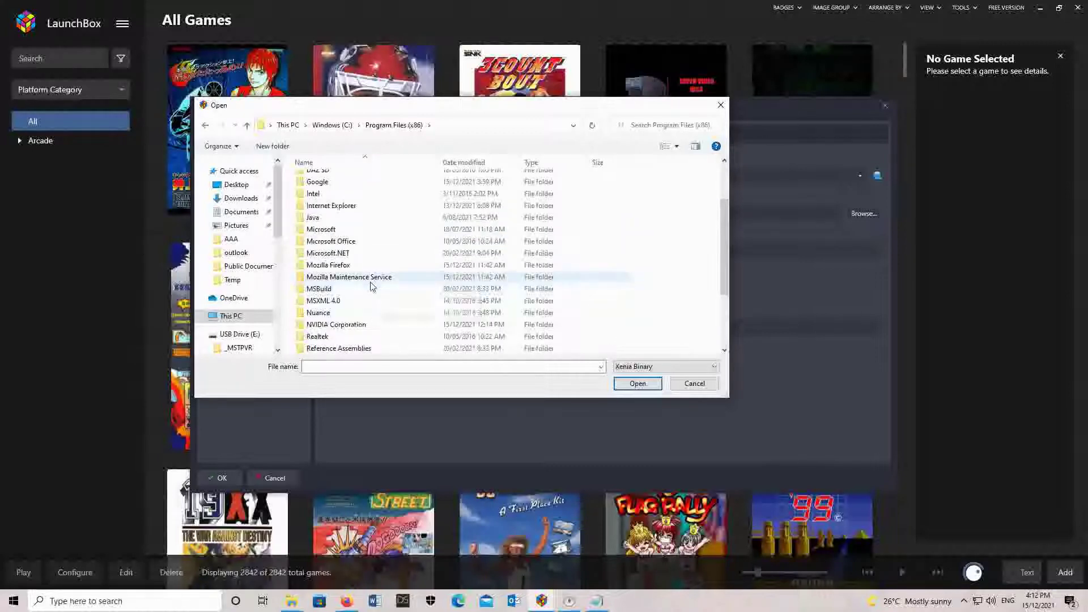
scroll(371, 286, "up", 2)
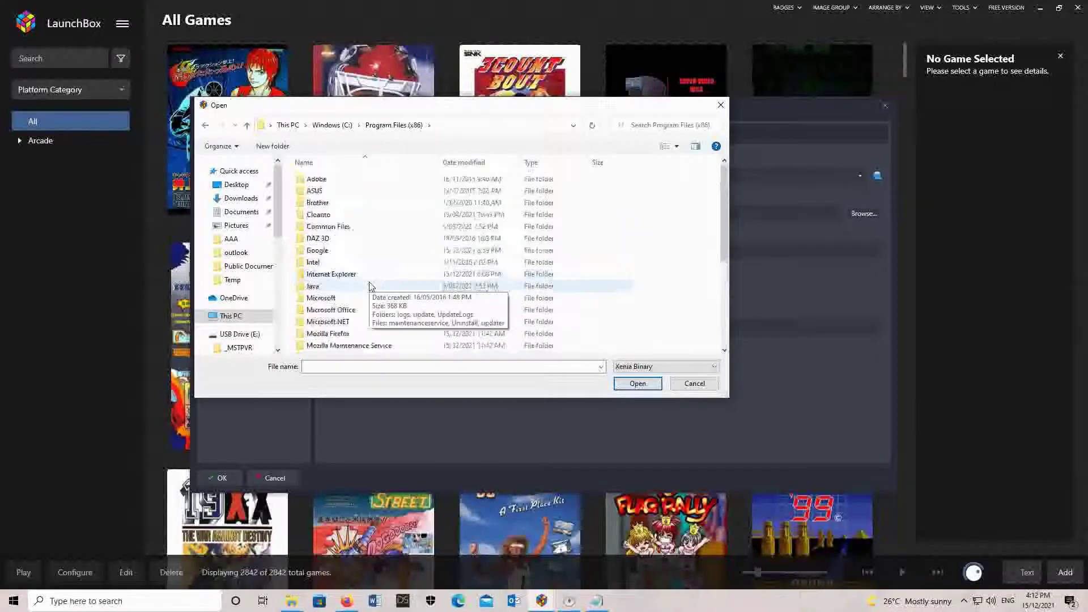
double_click(318, 216)
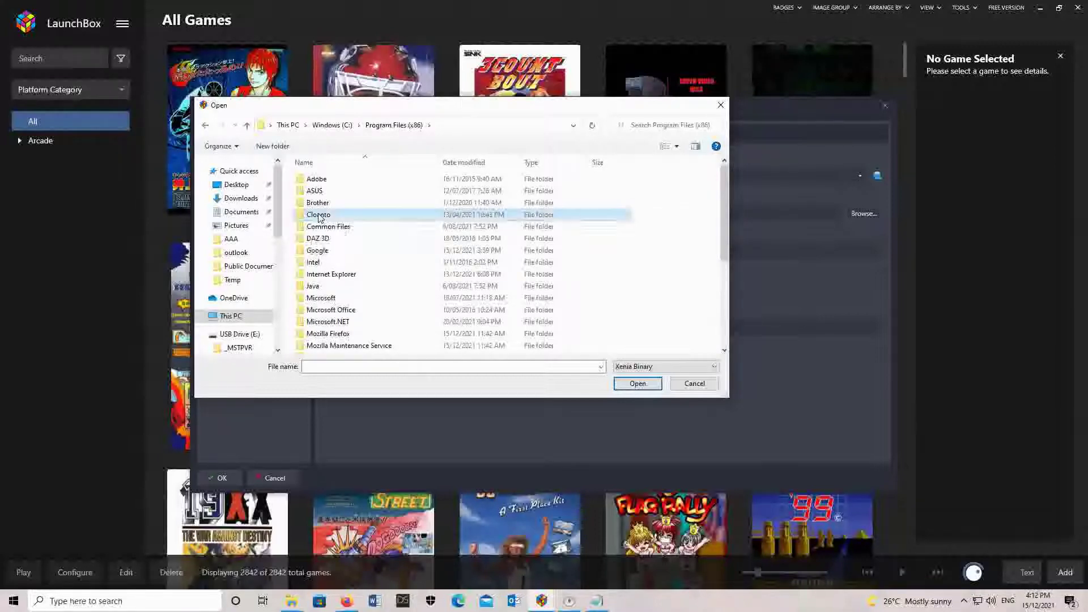
double_click(335, 182)
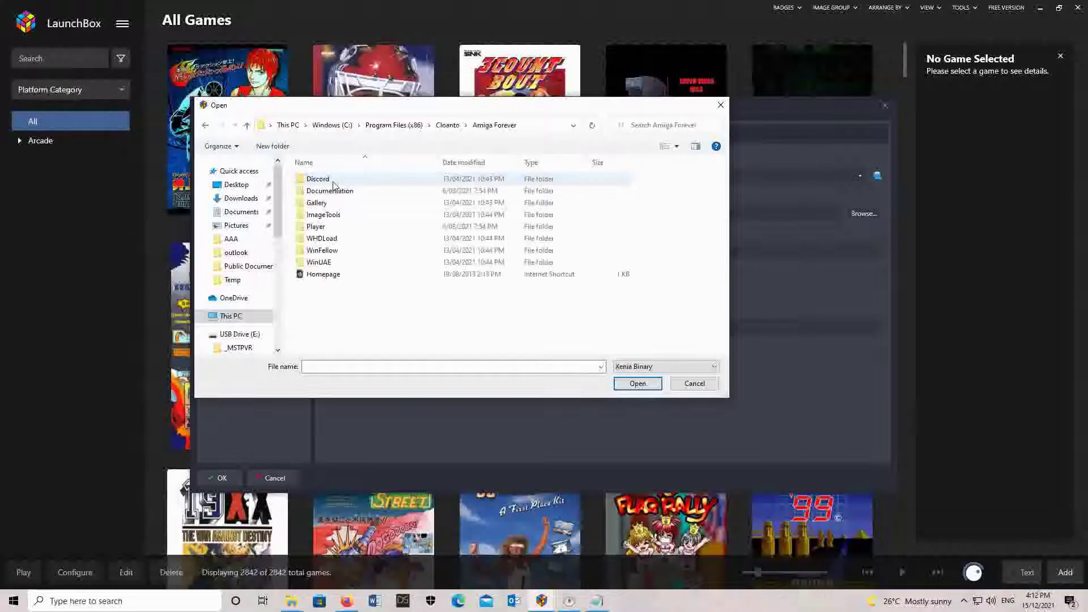
Show All Files and select AmigaForever as the emulator application
left_click(662, 368)
left_click(650, 387)
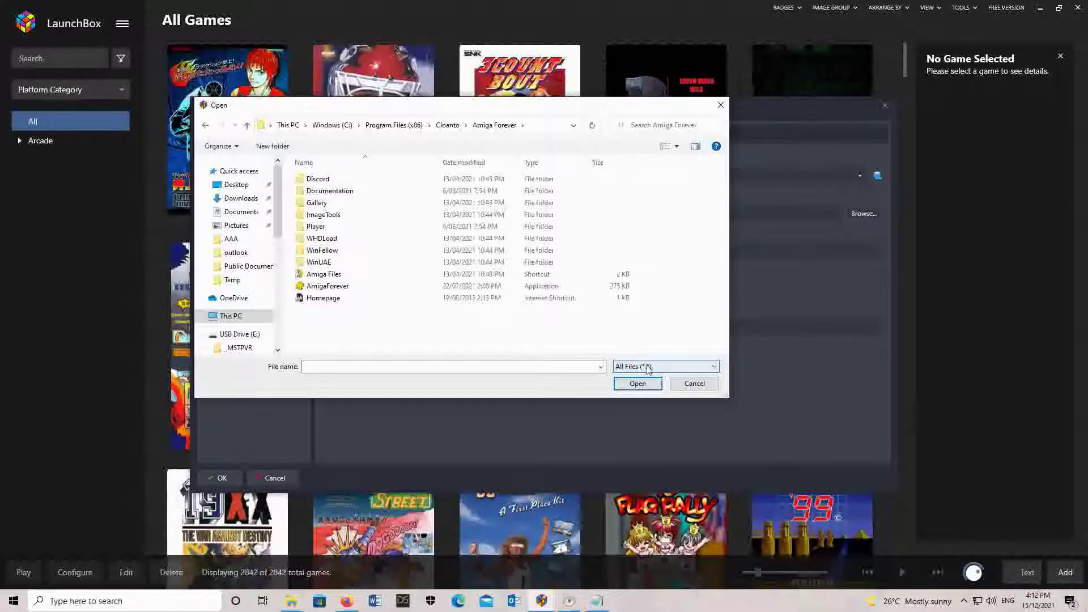
left_click(317, 289)
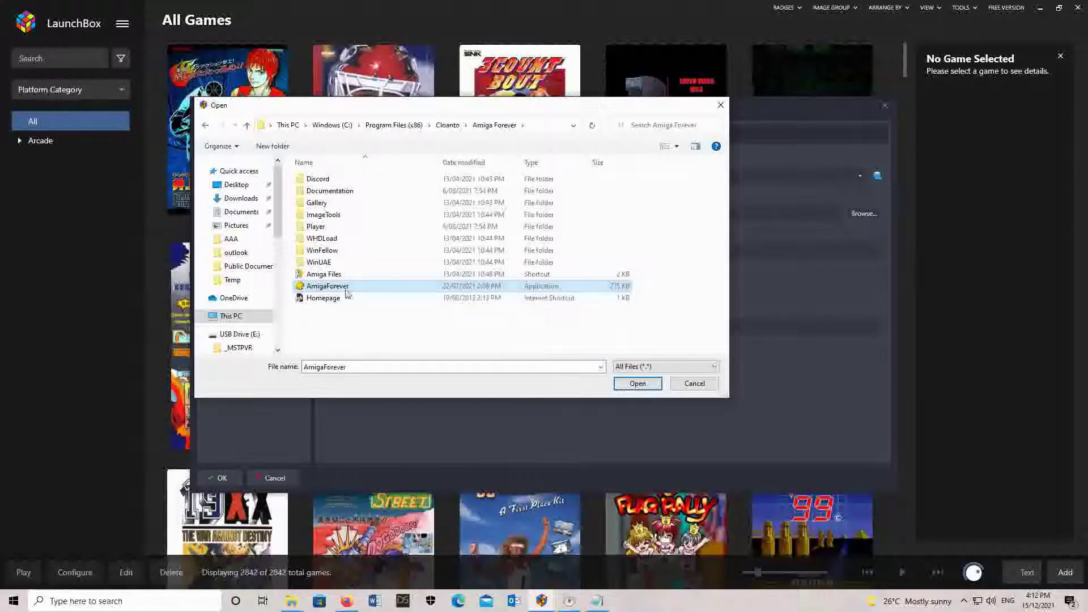
left_click(637, 384)
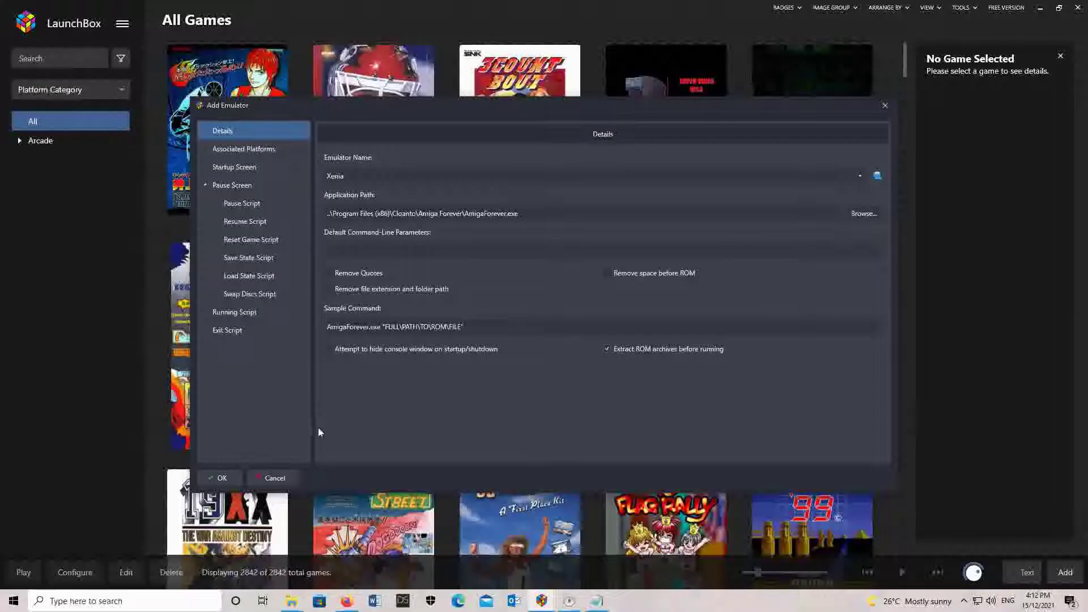
Save the new Xenia emulator entry so the import wizard shows Xenia selected
left_click(216, 477)
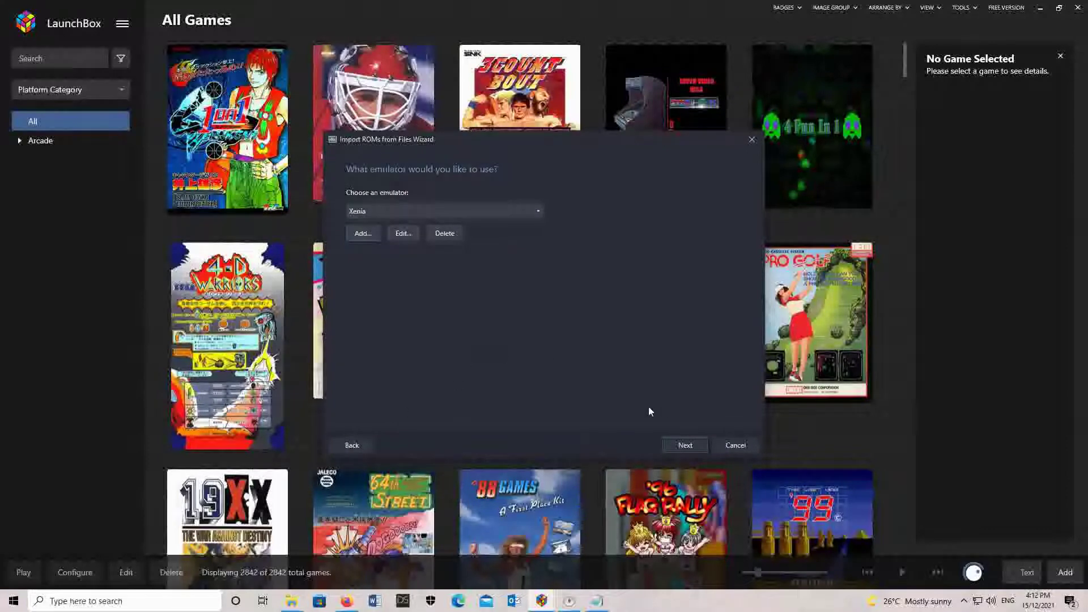
Keep game files in their current location and accept default metadata, image and EmuMovies settings
left_click(693, 447)
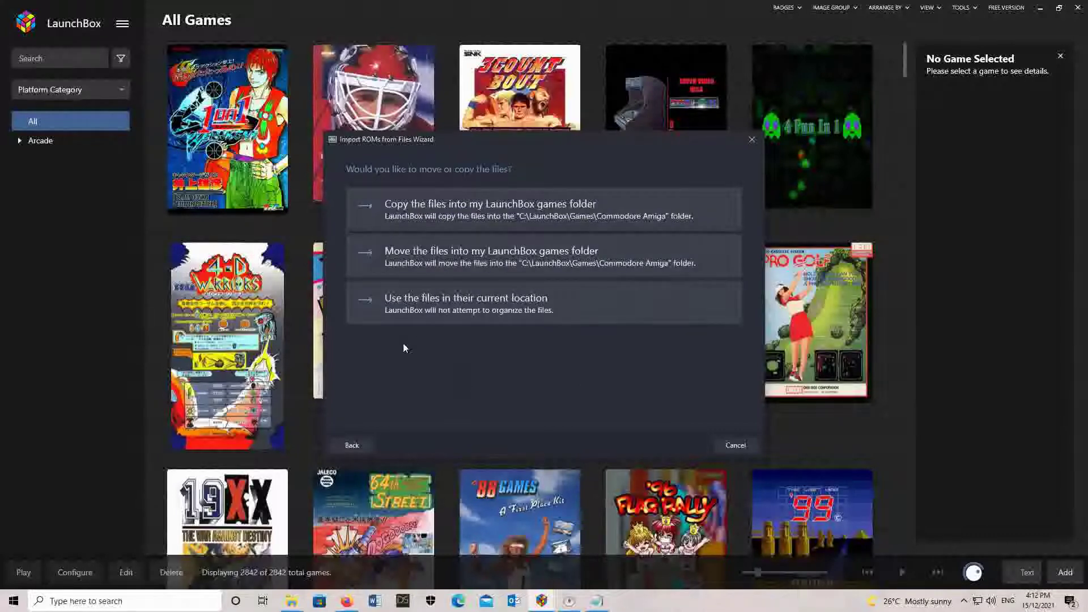
left_click(468, 301)
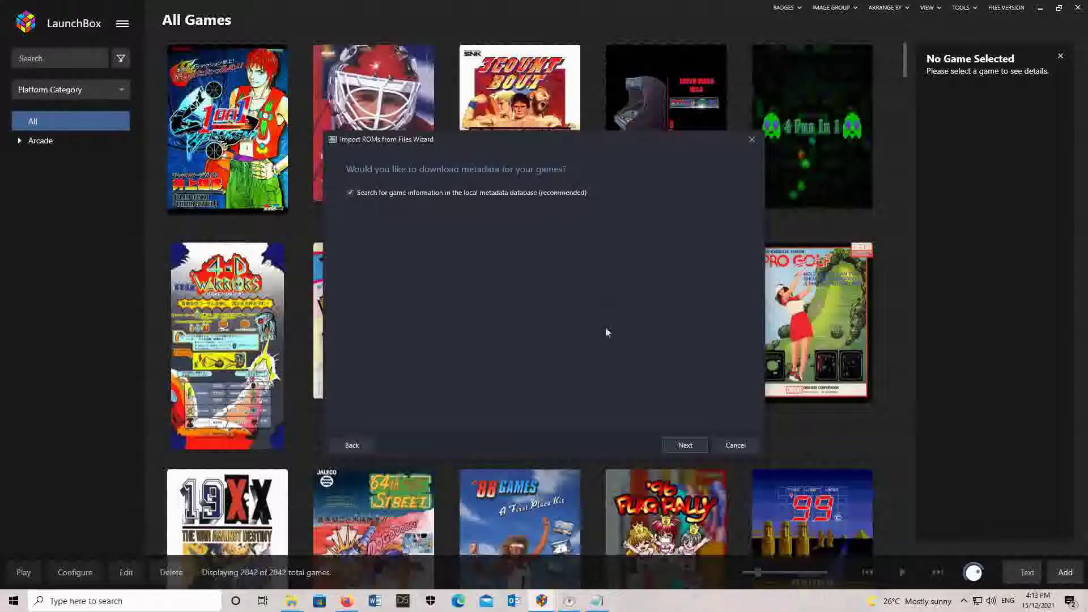
left_click(690, 444)
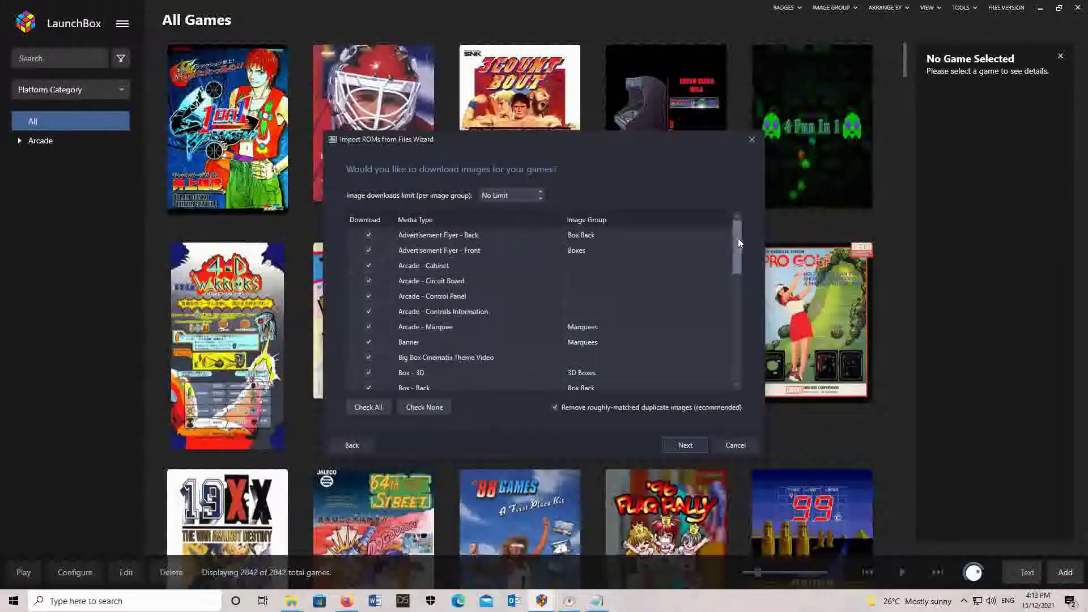
left_click_drag(739, 239, 752, 389)
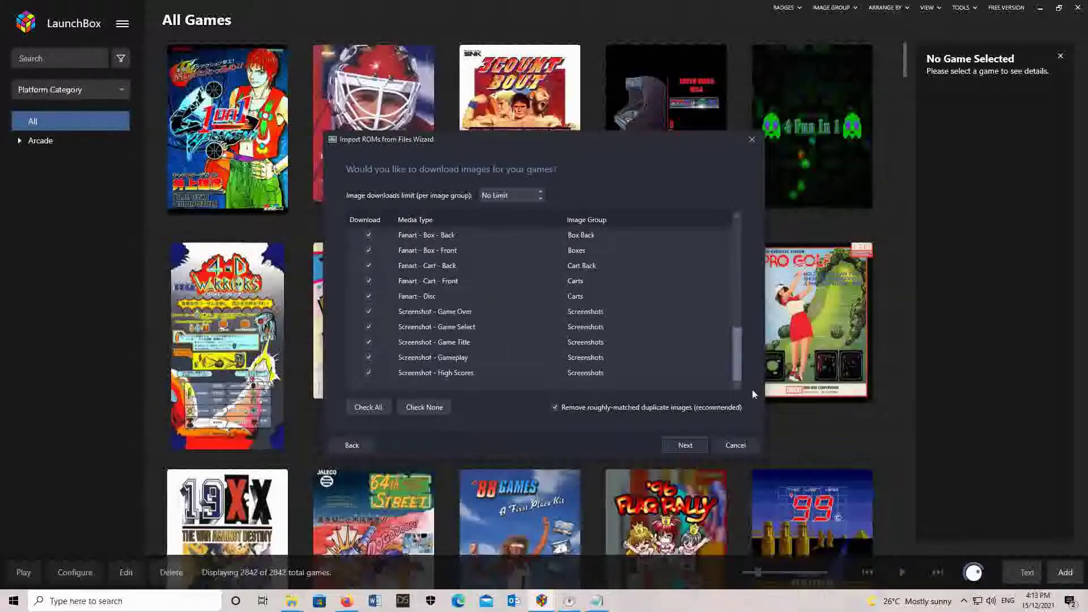
scroll(747, 237, "up", 10)
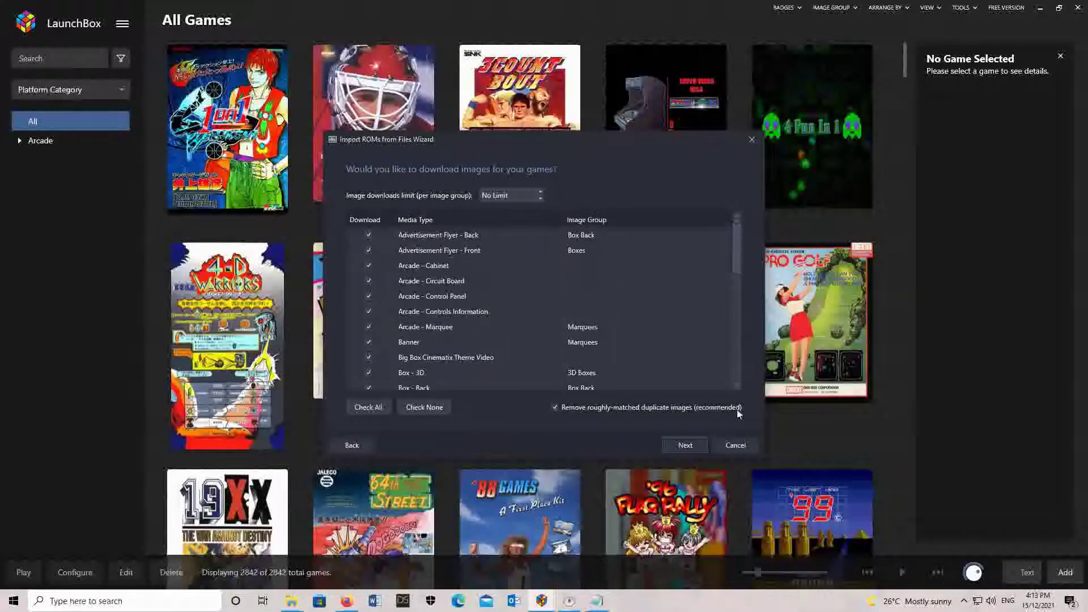
left_click(686, 445)
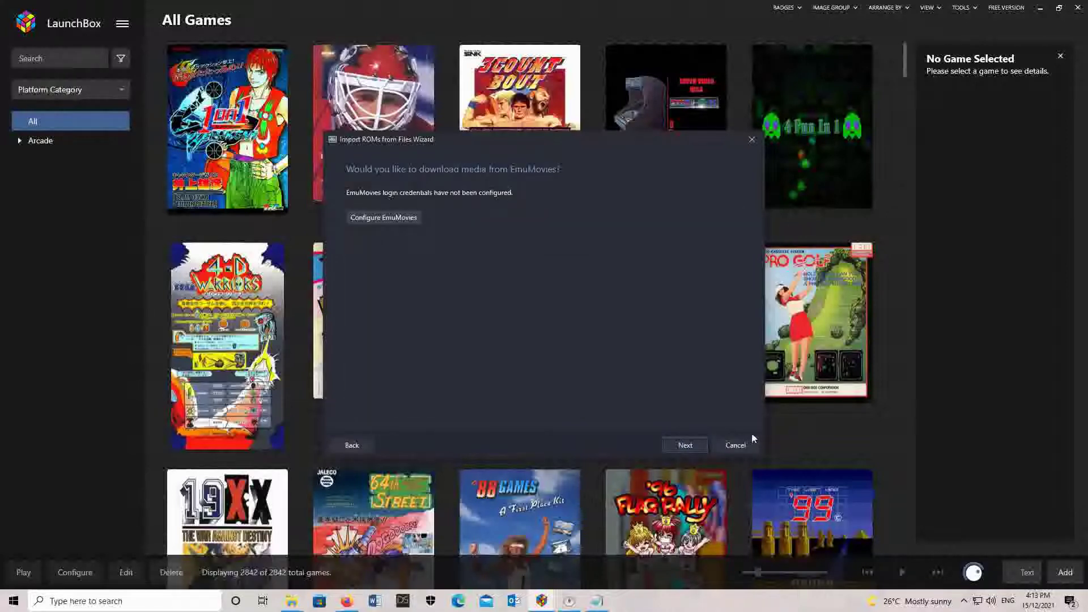
left_click(697, 447)
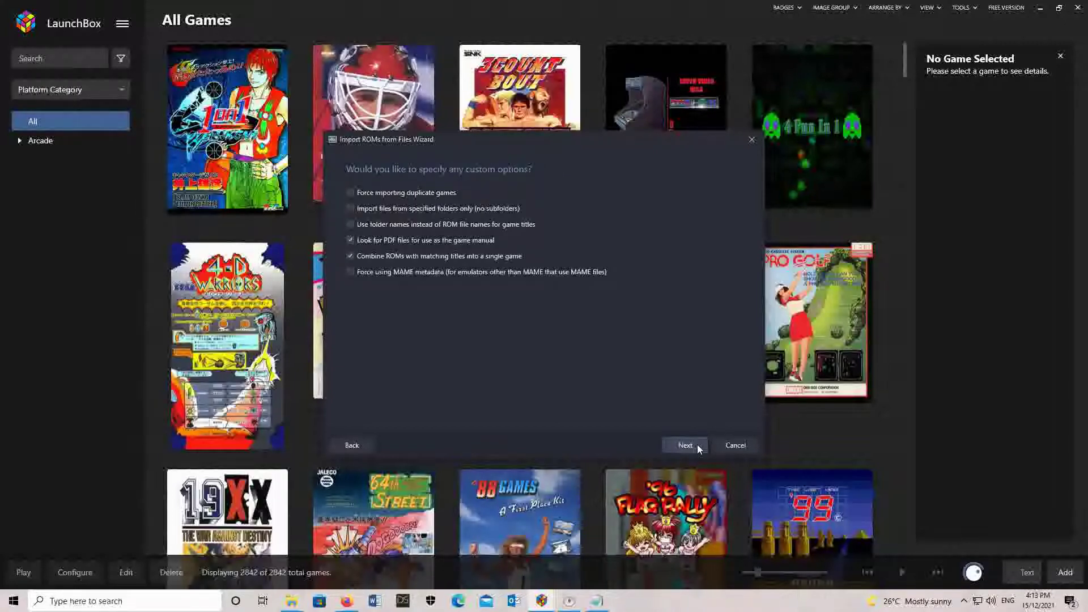
Review the Ready to Import list of Amiga games and .rp9 files, starting from Aerial Racers
left_click(689, 444)
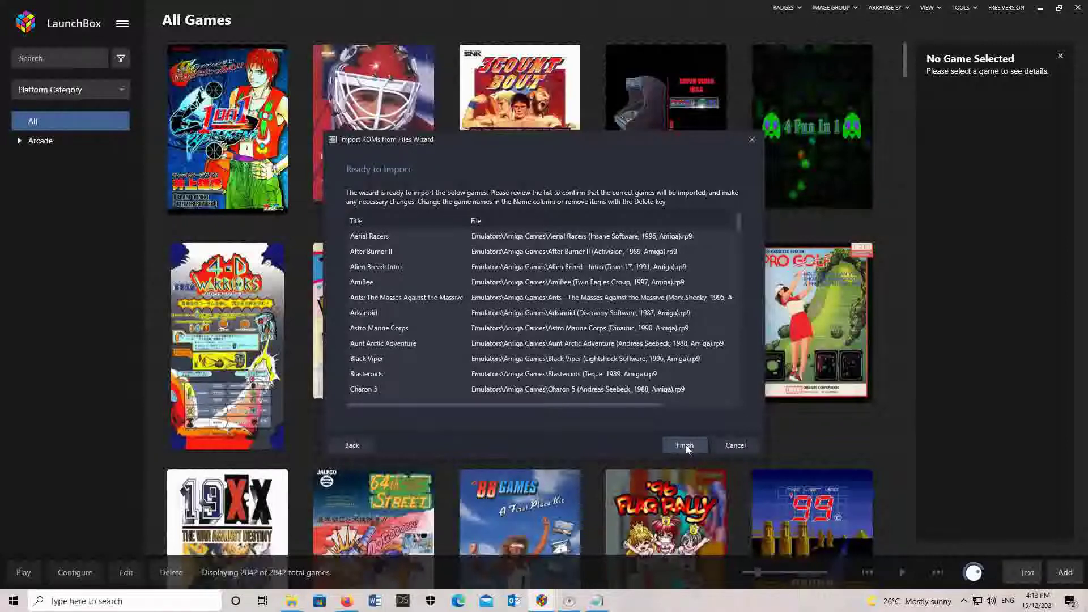
scroll(612, 367, "down", 4)
scroll(612, 367, "down", 10)
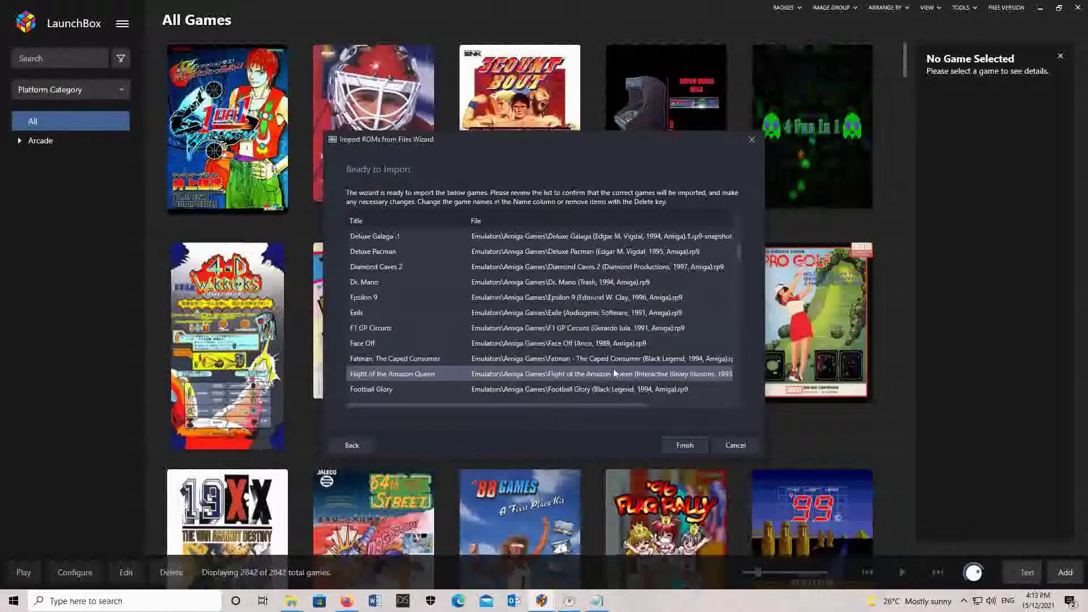
scroll(634, 345, "down", 12)
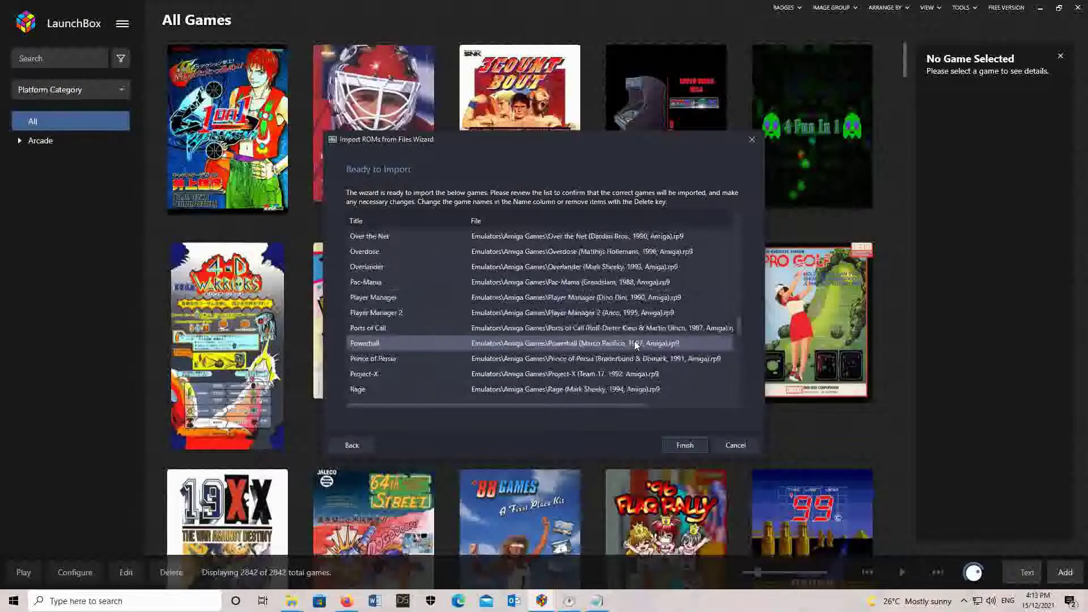
scroll(635, 348, "up", 20)
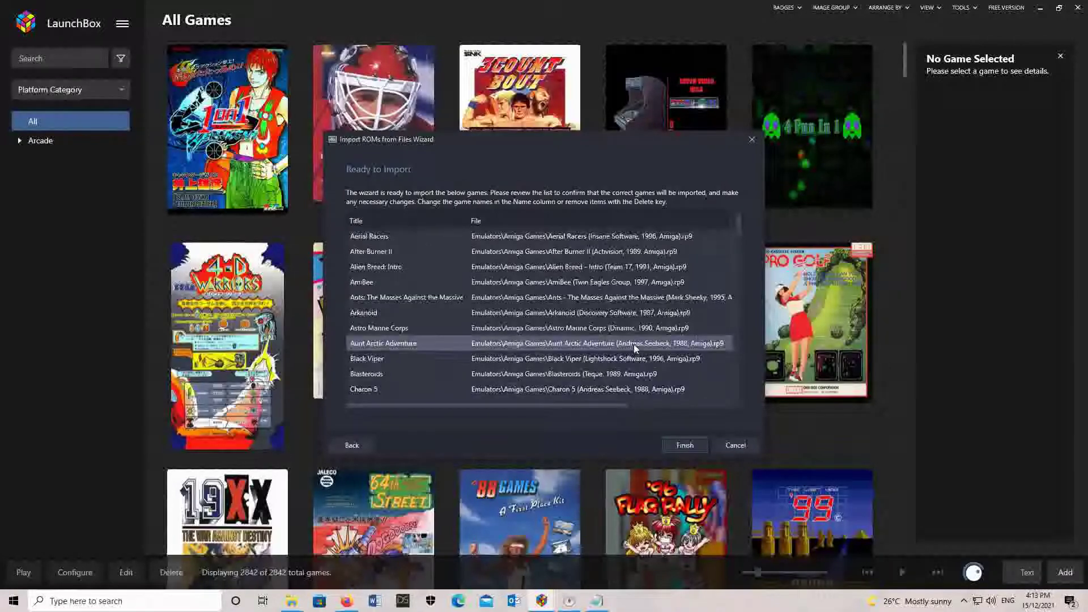
scroll(634, 348, "down", 20)
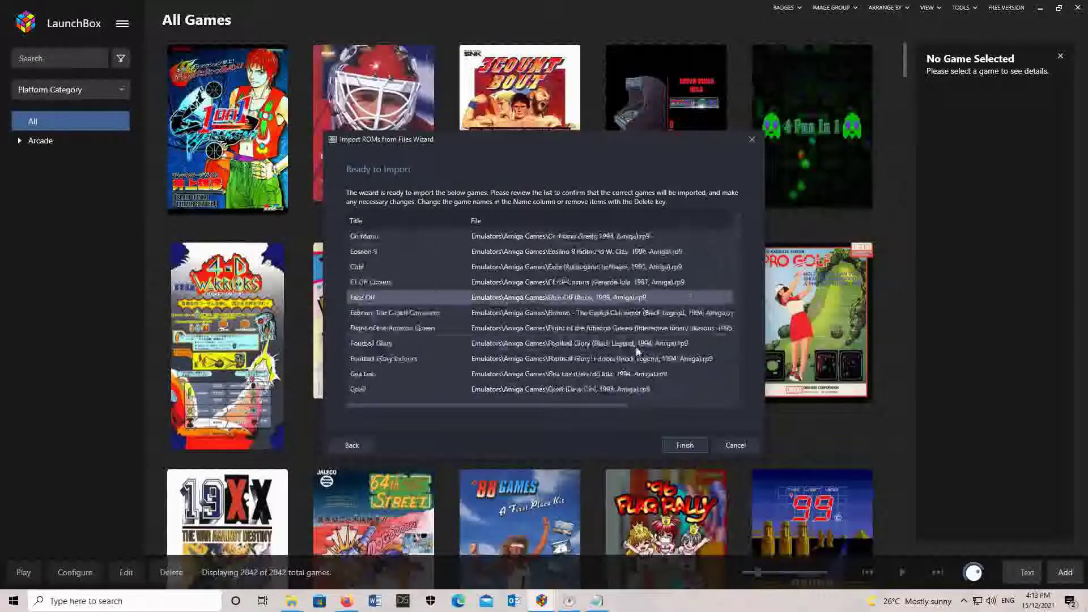
Finish the wizard to start importing the listed Amiga games
left_click(684, 445)
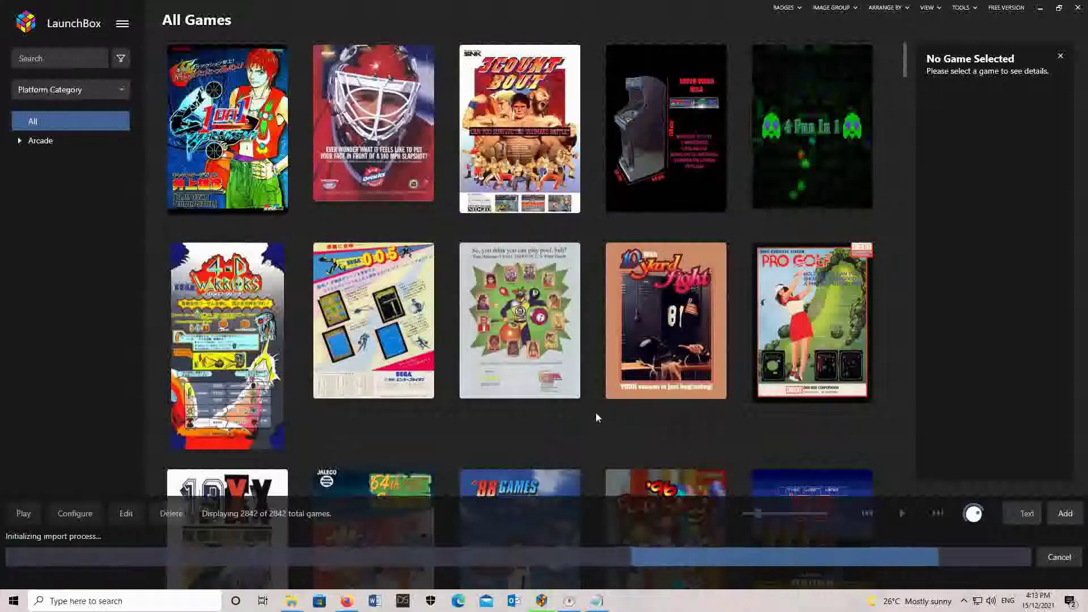